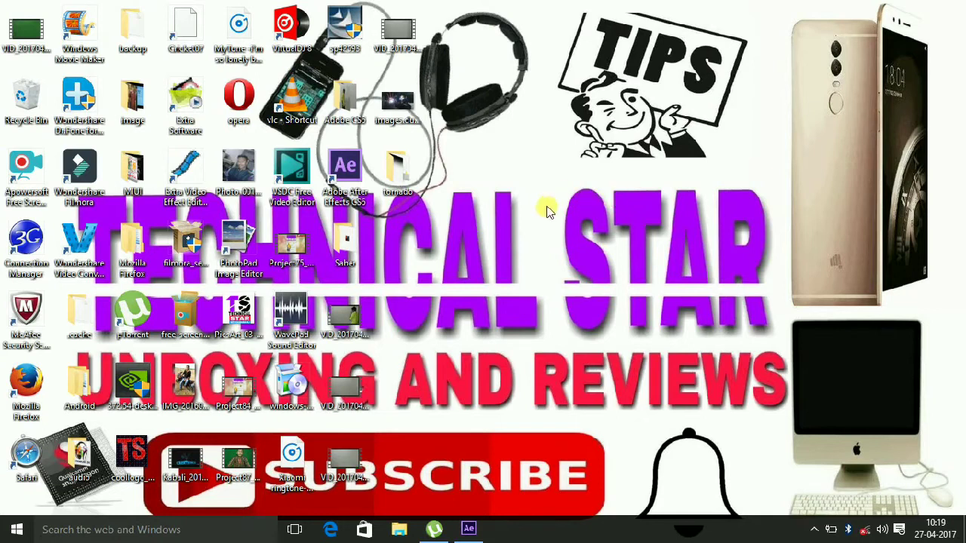
Launch After Effects and import VID_20170426_213049.mp4 into the Project panel
{"action": "double_click", "coordinate": [351, 184]}
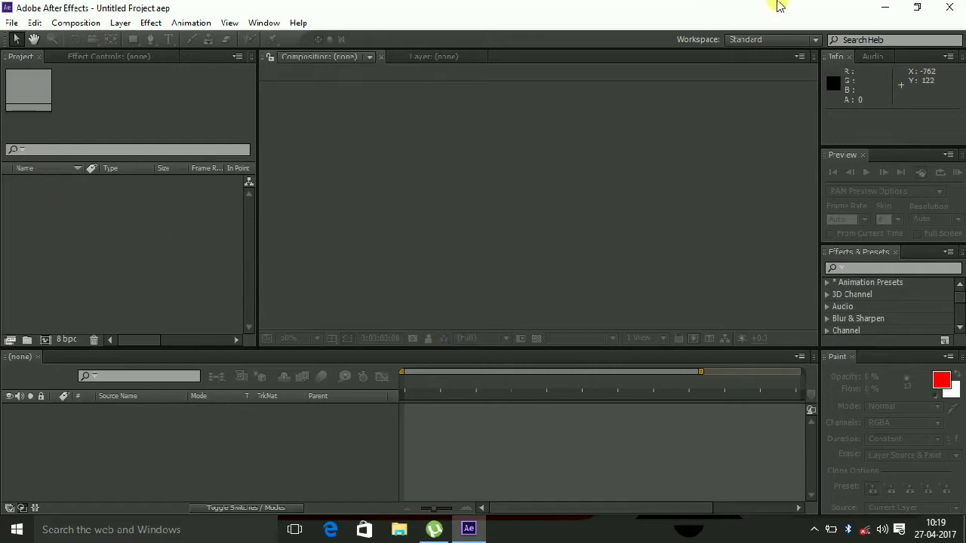
{"action": "left_click", "coordinate": [885, 8]}
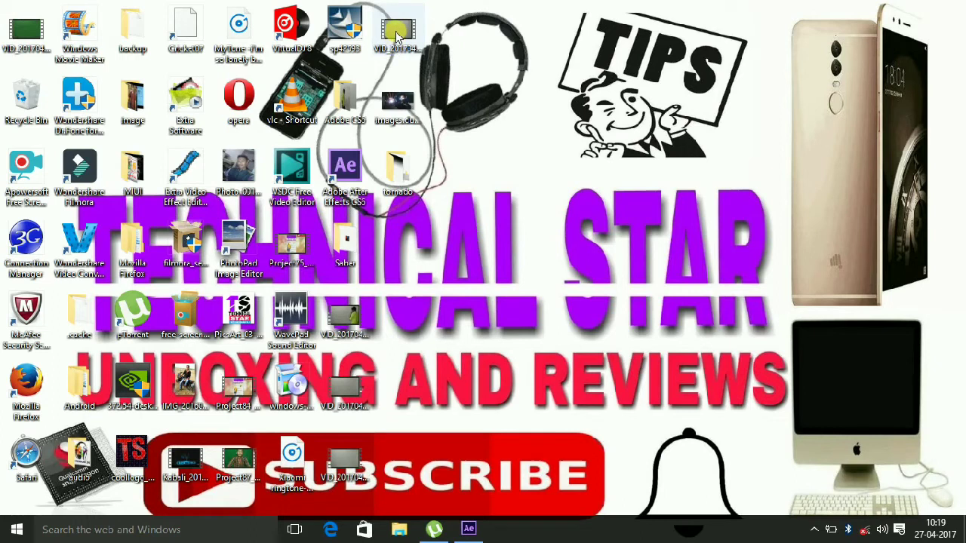
{"action": "left_click_drag", "start_coordinate": [396, 30], "coordinate": [471, 537]}
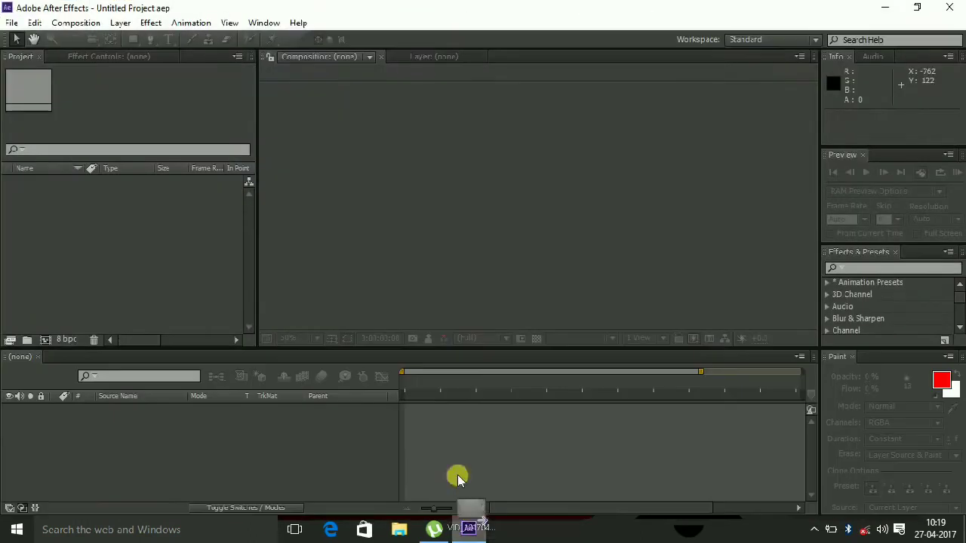
{"action": "left_click_drag", "start_coordinate": [472, 536], "coordinate": [30, 83]}
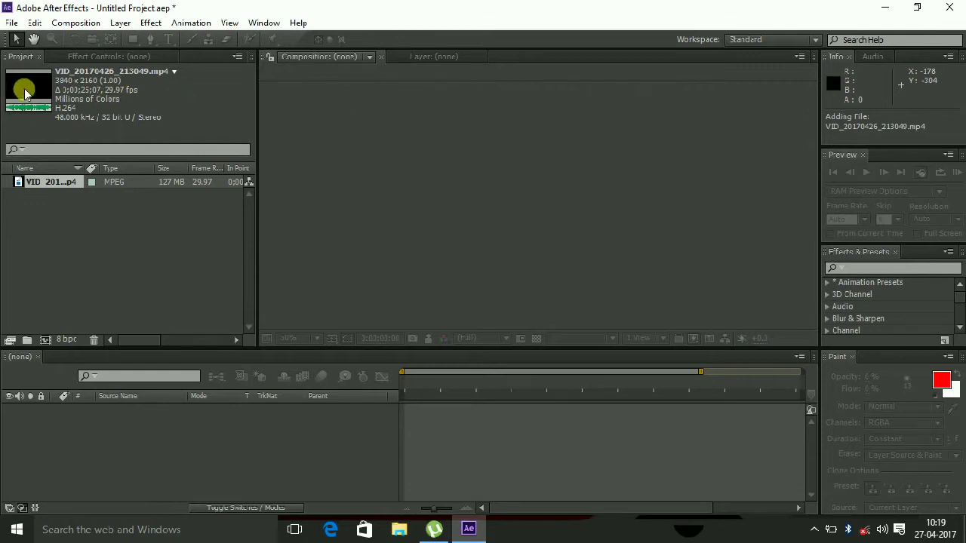
Create a composition from the clip by dropping it on the timeline, then scrub and preview it
{"action": "left_click_drag", "start_coordinate": [25, 91], "coordinate": [65, 455]}
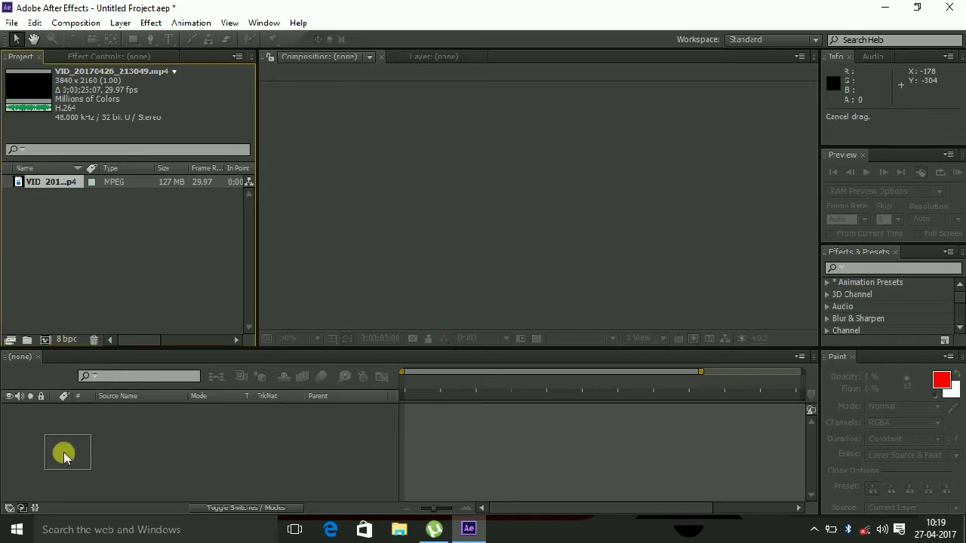
{"action": "left_click_drag", "start_coordinate": [66, 455], "coordinate": [78, 419]}
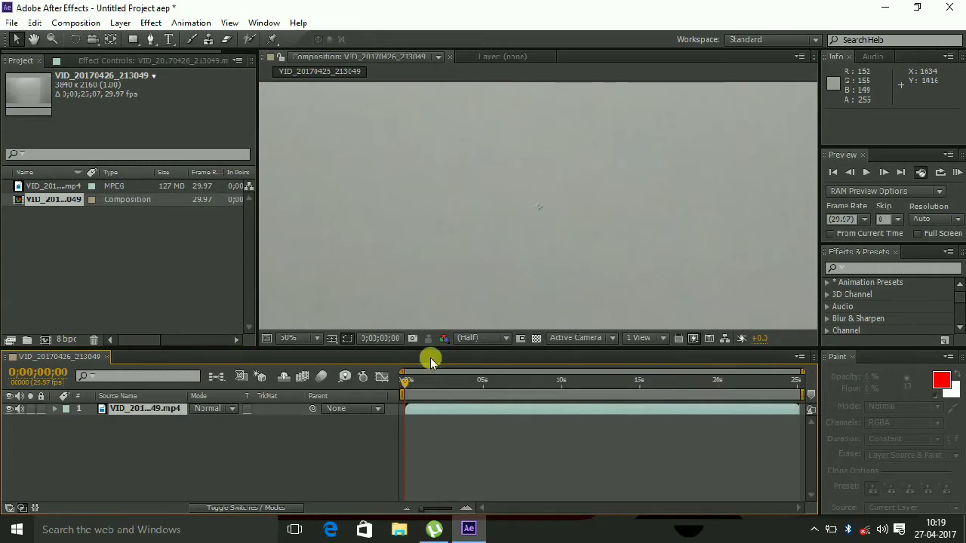
{"action": "mouse_move", "coordinate": [429, 385]}
{"action": "left_mouse_down"}
{"action": "mouse_move", "coordinate": [521, 395]}
{"action": "mouse_move", "coordinate": [533, 384]}
{"action": "left_mouse_up"}
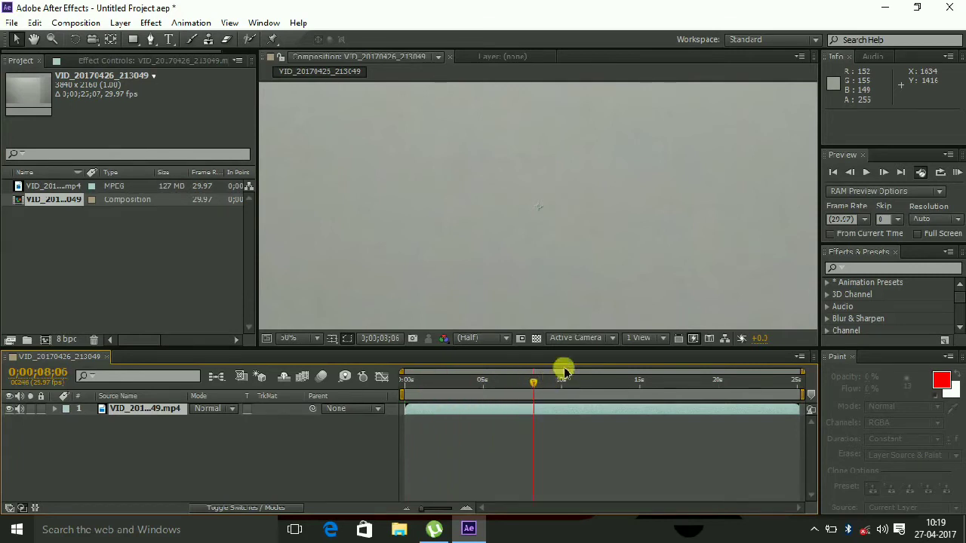
{"action": "left_click", "coordinate": [862, 172]}
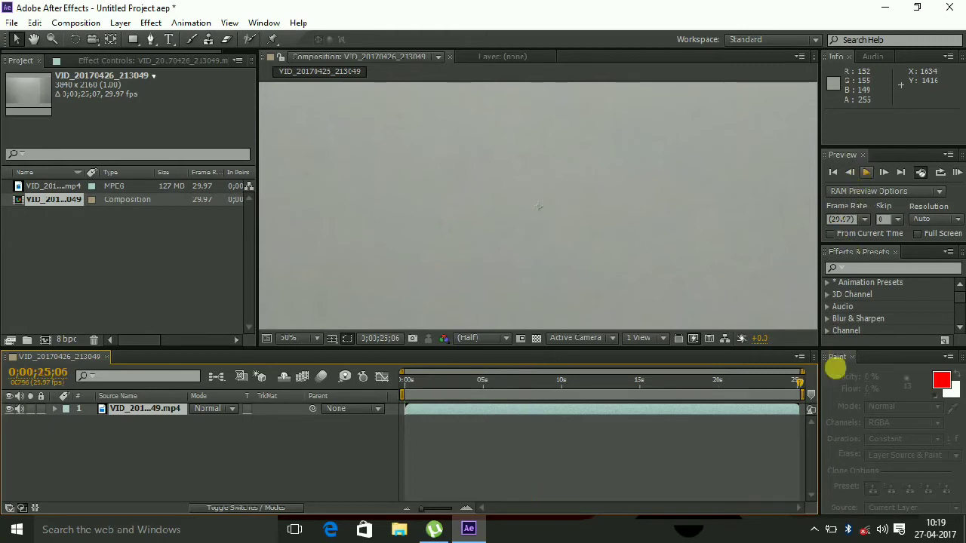
{"action": "left_click", "coordinate": [802, 386]}
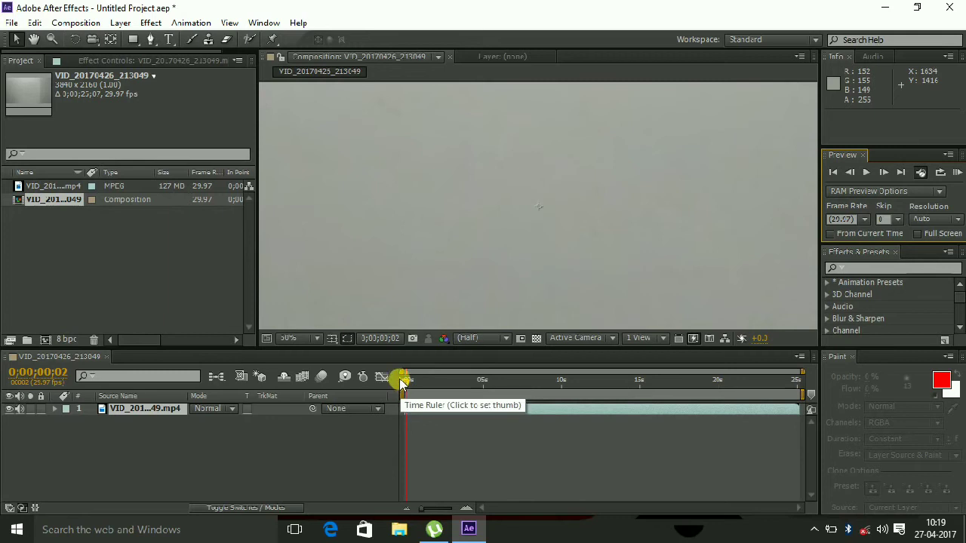
Preview the composition from about 3 seconds and again from around 11 seconds
{"action": "left_click_drag", "start_coordinate": [402, 384], "coordinate": [457, 385]}
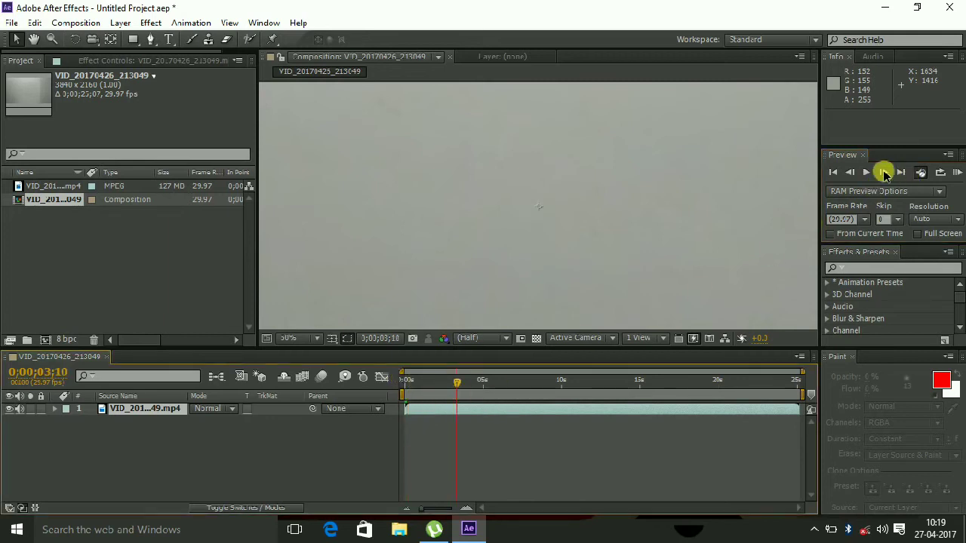
{"action": "left_click", "coordinate": [868, 172]}
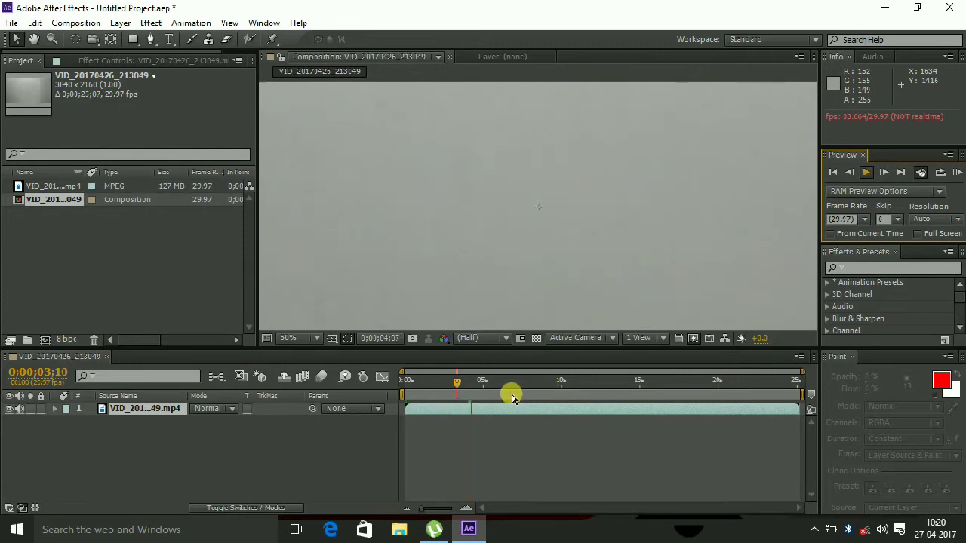
{"action": "left_click", "coordinate": [868, 173]}
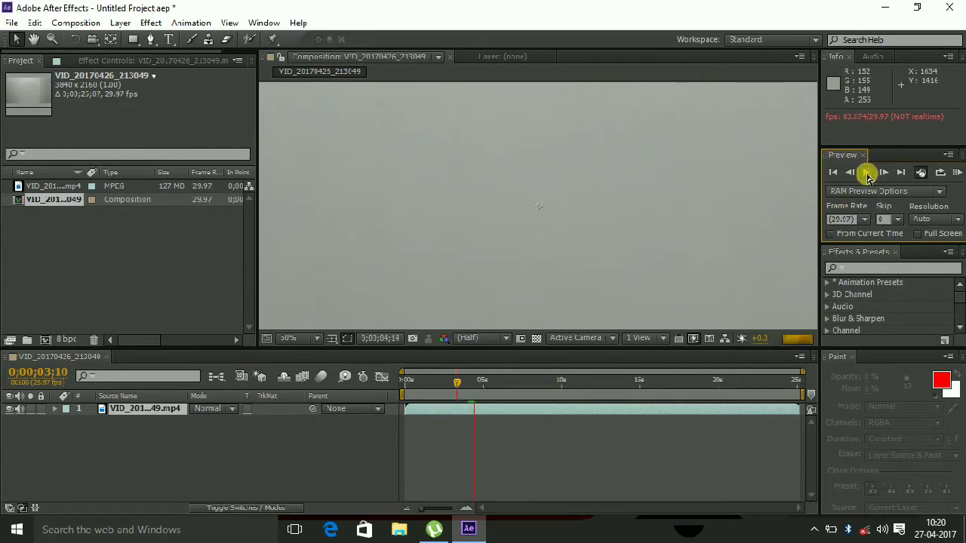
{"action": "left_click", "coordinate": [614, 412]}
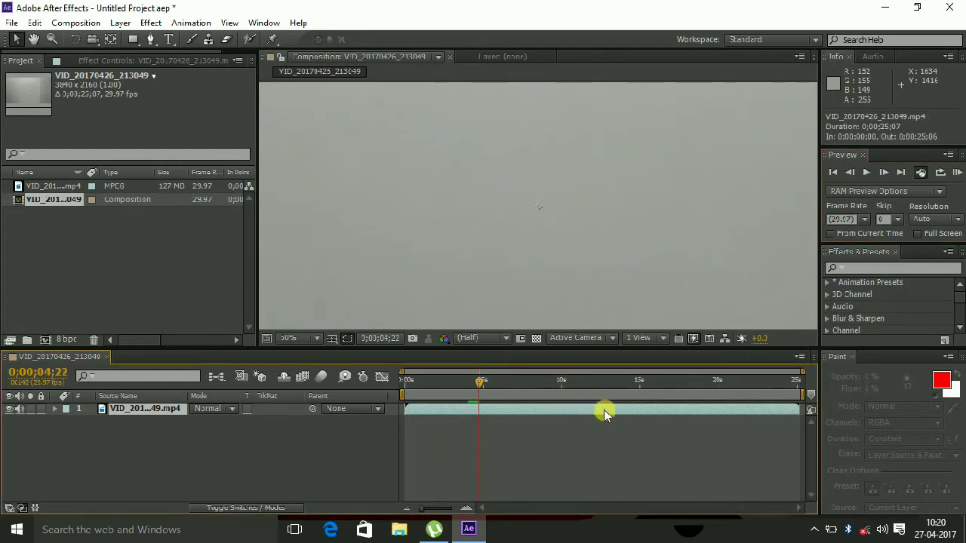
{"action": "left_click_drag", "start_coordinate": [477, 385], "coordinate": [585, 385]}
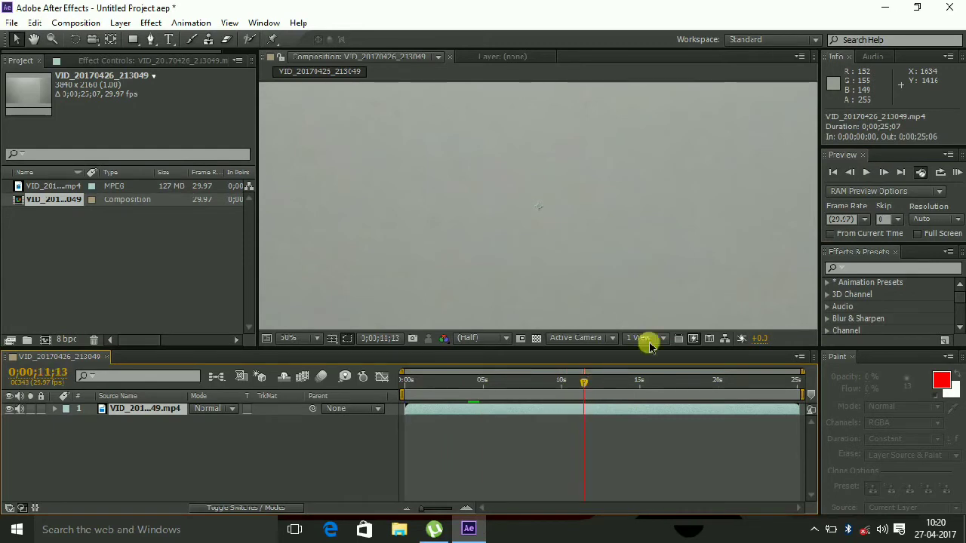
{"action": "left_click", "coordinate": [868, 174]}
{"action": "left_click", "coordinate": [867, 173]}
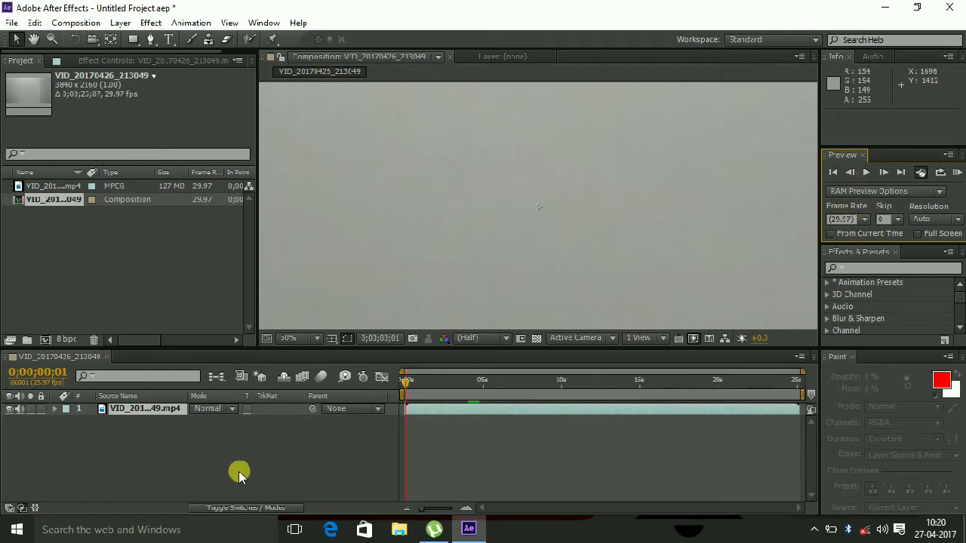
{"action": "left_click", "coordinate": [167, 414]}
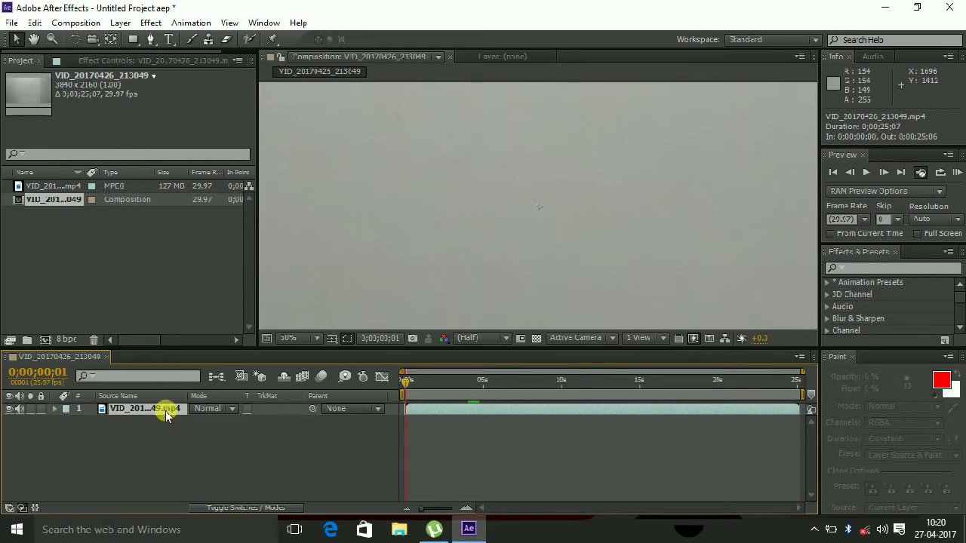
Duplicate the video layer with Ctrl+D and preview the two stacked copies from about 3 seconds
{"action": "key", "text": "ctrl+d"}
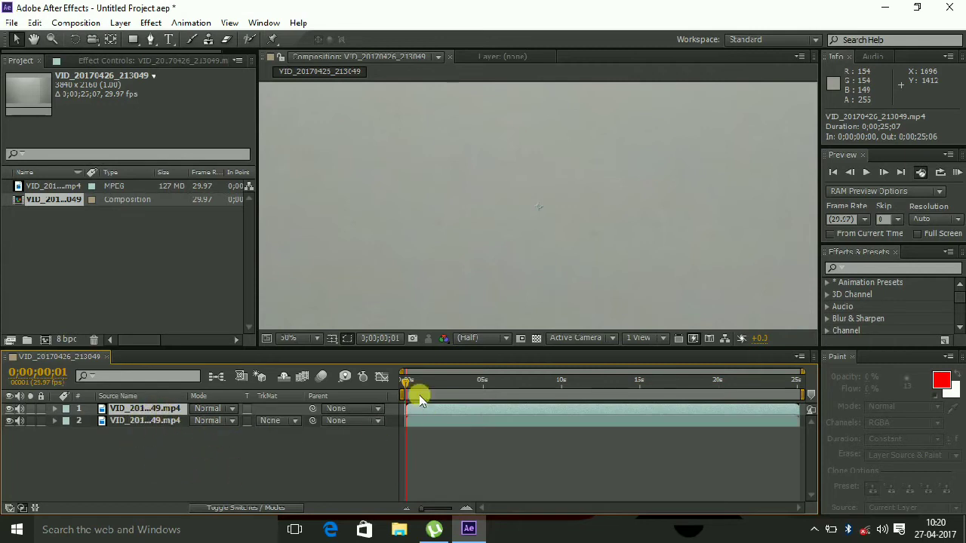
{"action": "left_click_drag", "start_coordinate": [411, 390], "coordinate": [631, 388]}
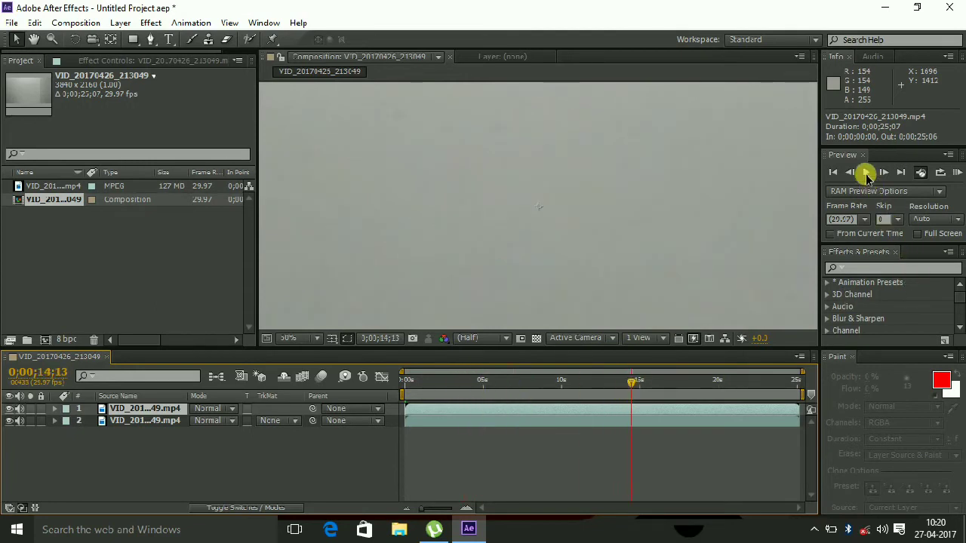
{"action": "left_click", "coordinate": [865, 173]}
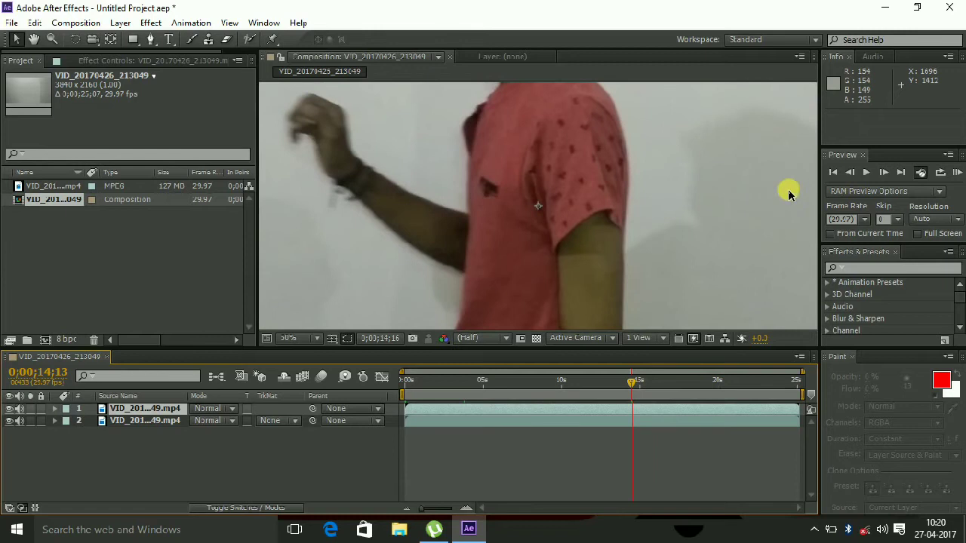
Stop the preview and zoom the Composition viewer out to 12.5% to show the 3840 x 2160 frame
{"action": "left_click", "coordinate": [867, 173]}
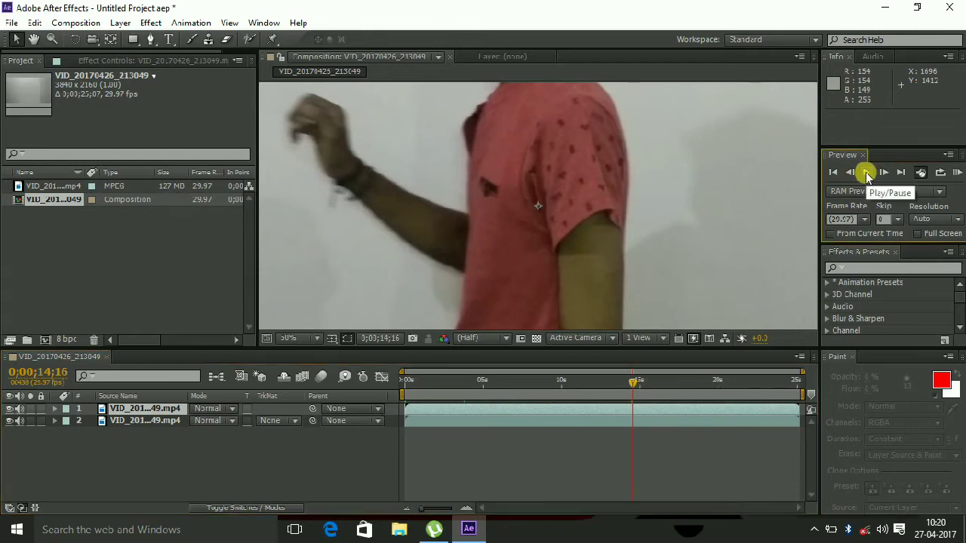
{"action": "scroll", "coordinate": [580, 185], "scroll_direction": "down", "scroll_amount": 2}
{"action": "scroll", "coordinate": [574, 185], "scroll_direction": "down", "scroll_amount": 1}
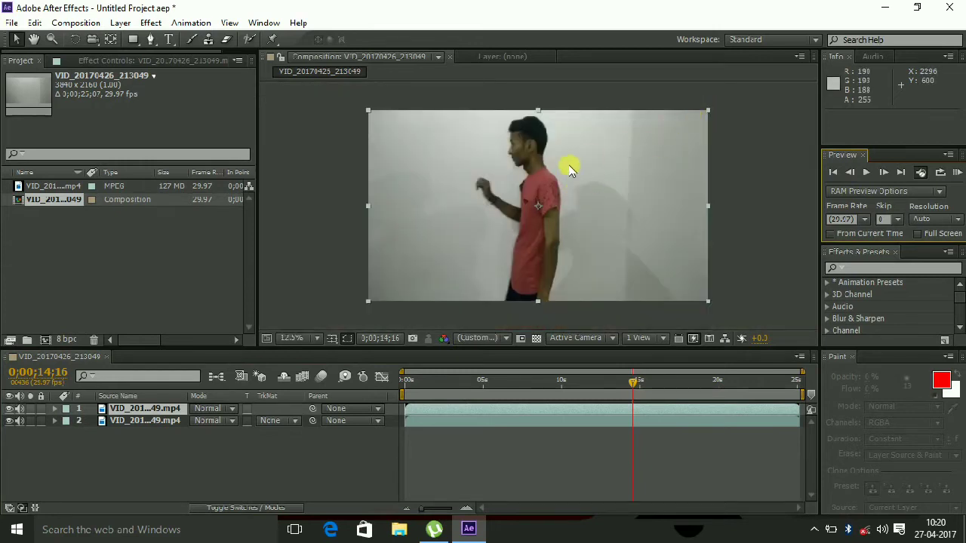
{"action": "scroll", "coordinate": [563, 168], "scroll_direction": "up", "scroll_amount": 1}
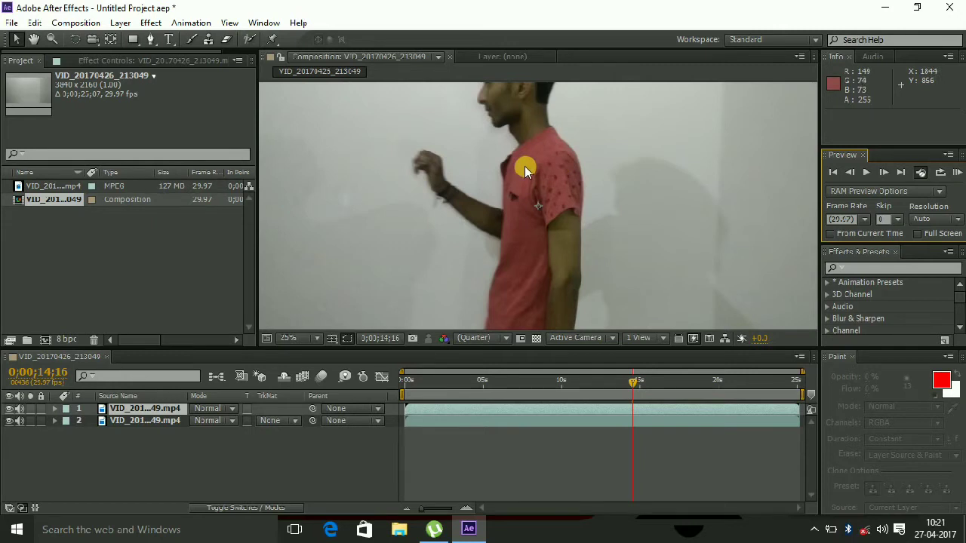
{"action": "scroll", "coordinate": [524, 166], "scroll_direction": "down", "scroll_amount": 1}
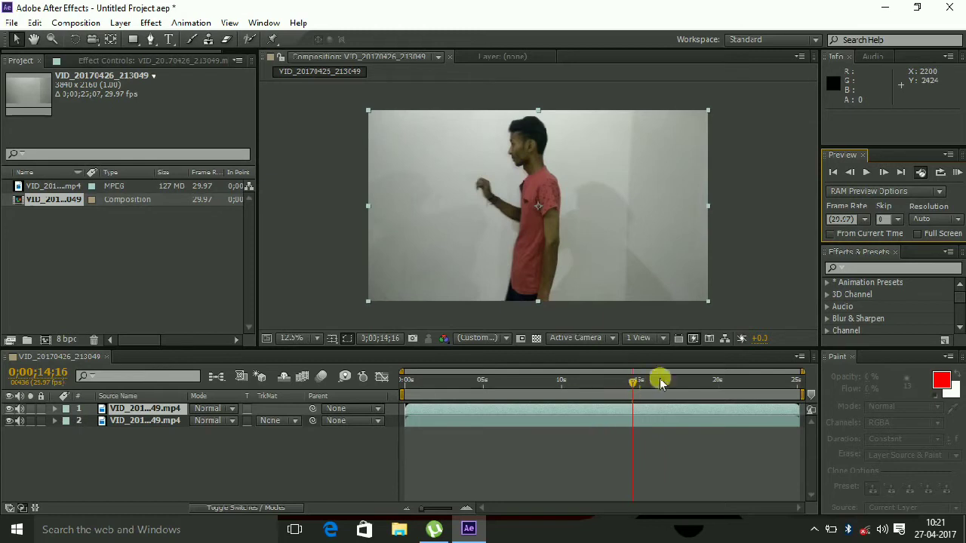
Advance the composition 19 frames, then step back one to rest at 0;00;15;06
{"action": "left_click", "coordinate": [883, 172]}
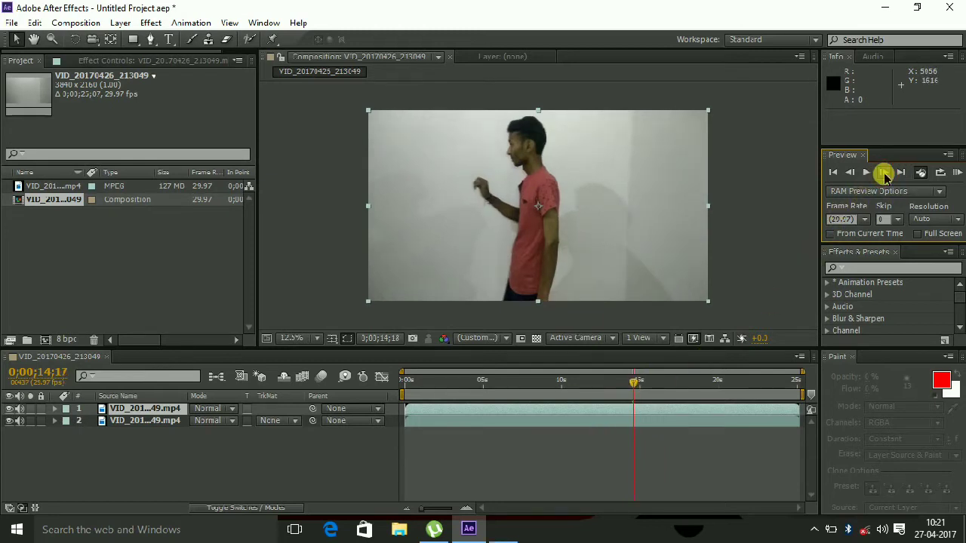
{"action": "left_click", "coordinate": [884, 172]}
{"action": "left_click", "coordinate": [884, 173]}
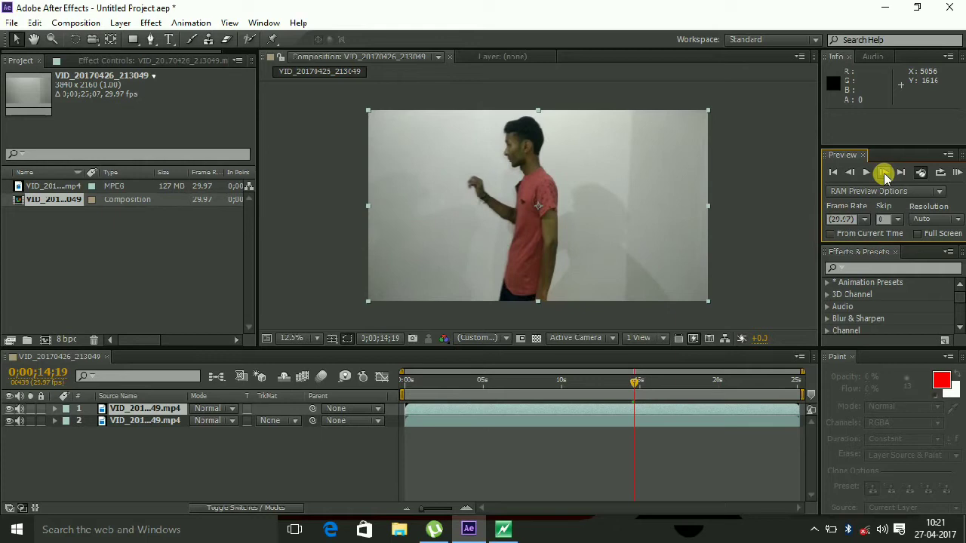
{"action": "left_click", "coordinate": [883, 173]}
{"action": "left_click", "coordinate": [884, 172]}
{"action": "left_click", "coordinate": [884, 173]}
{"action": "left_click", "coordinate": [884, 173]}
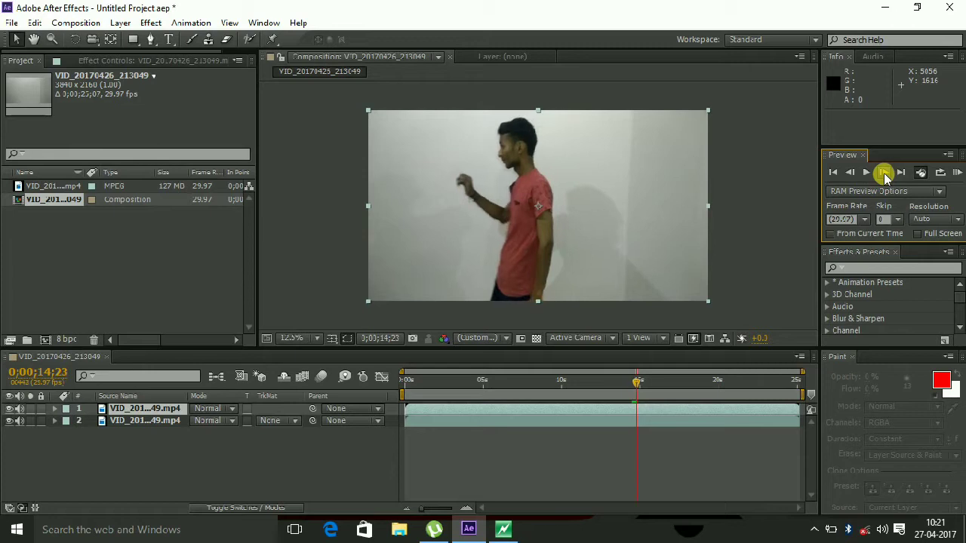
{"action": "left_click", "coordinate": [884, 172]}
{"action": "left_click", "coordinate": [884, 173]}
{"action": "left_click", "coordinate": [884, 172]}
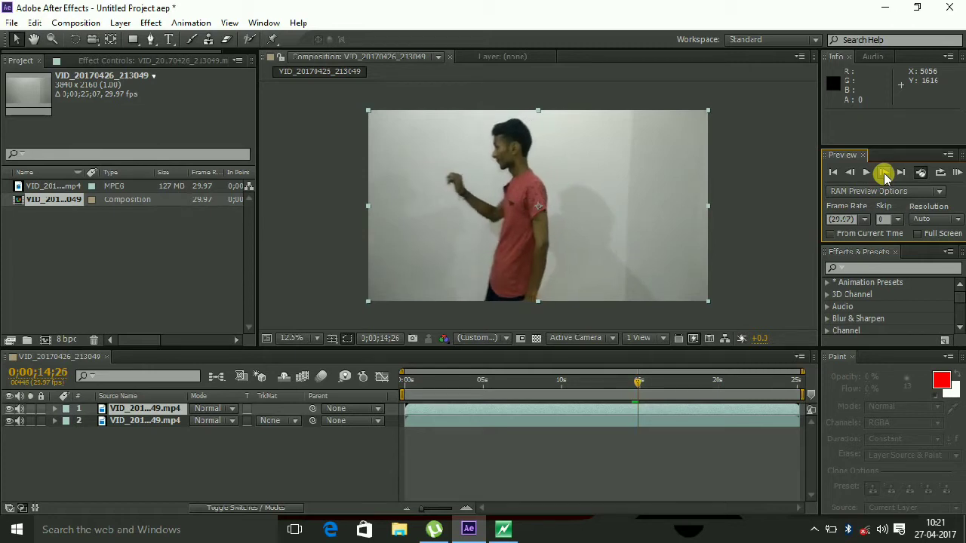
{"action": "left_click", "coordinate": [883, 173]}
{"action": "left_click", "coordinate": [884, 173]}
{"action": "left_click", "coordinate": [884, 173]}
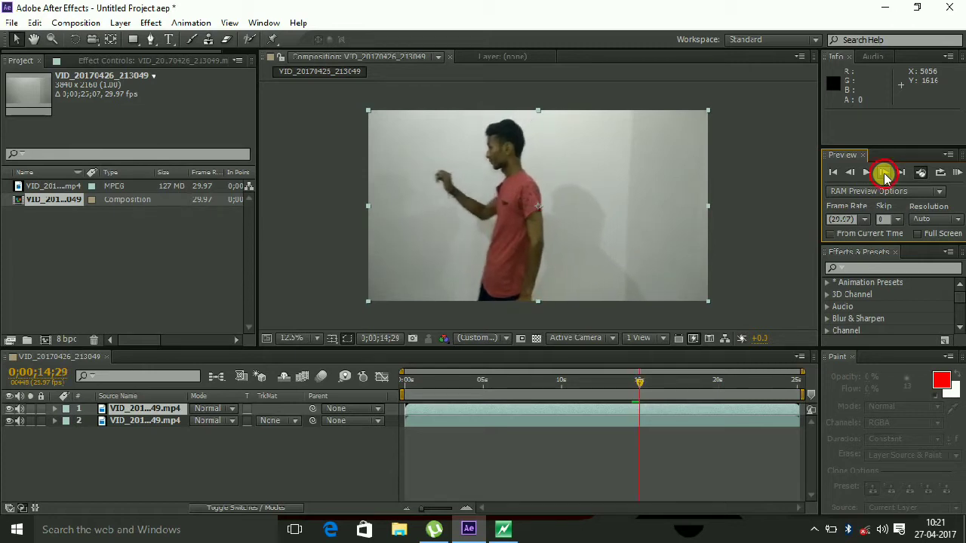
{"action": "left_click", "coordinate": [883, 172]}
{"action": "left_click", "coordinate": [884, 173]}
{"action": "left_click", "coordinate": [883, 173]}
{"action": "left_click", "coordinate": [884, 172]}
{"action": "left_click", "coordinate": [884, 173]}
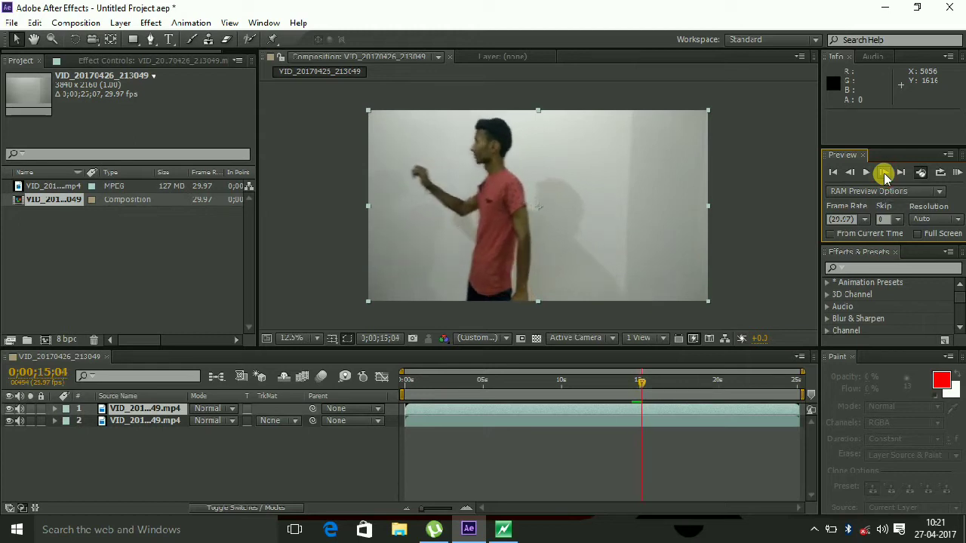
{"action": "left_click", "coordinate": [883, 173]}
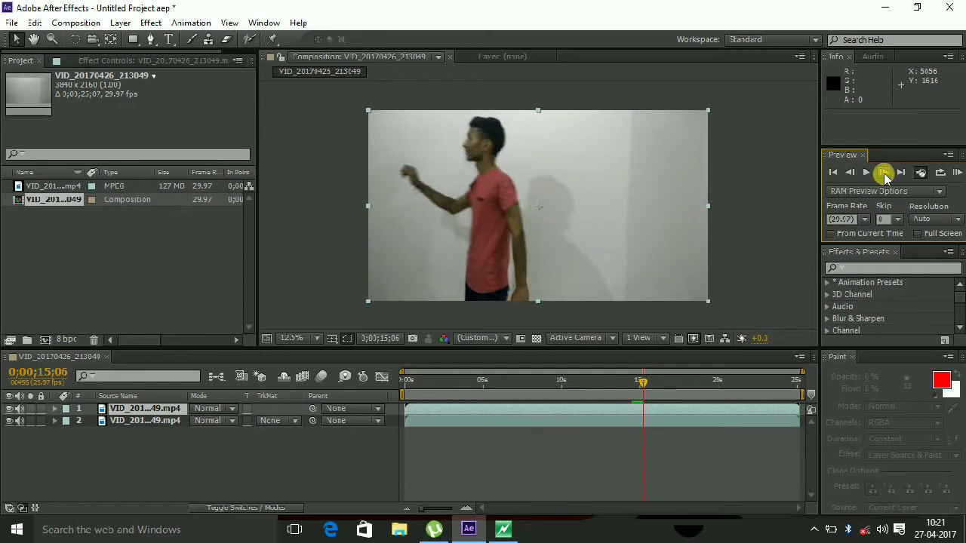
{"action": "left_click", "coordinate": [884, 173]}
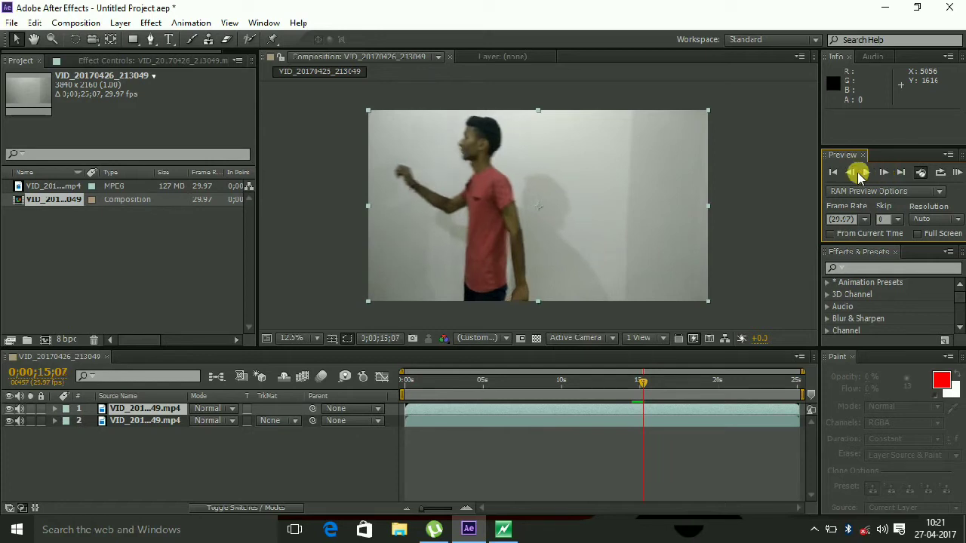
{"action": "left_click", "coordinate": [855, 173]}
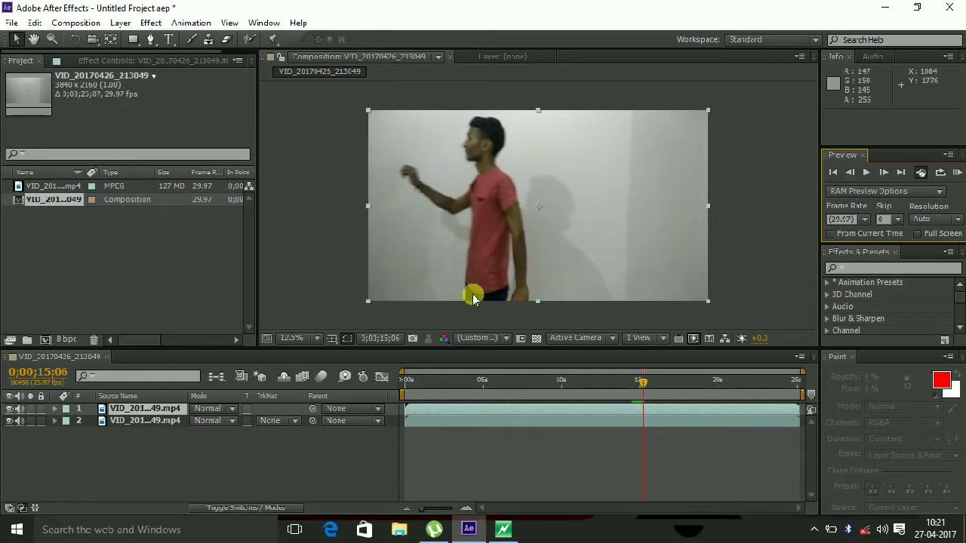
Apply Time > Freeze Frame to layer 1 and trim its end back to about 0;00;15;08
{"action": "right_click", "coordinate": [621, 411]}
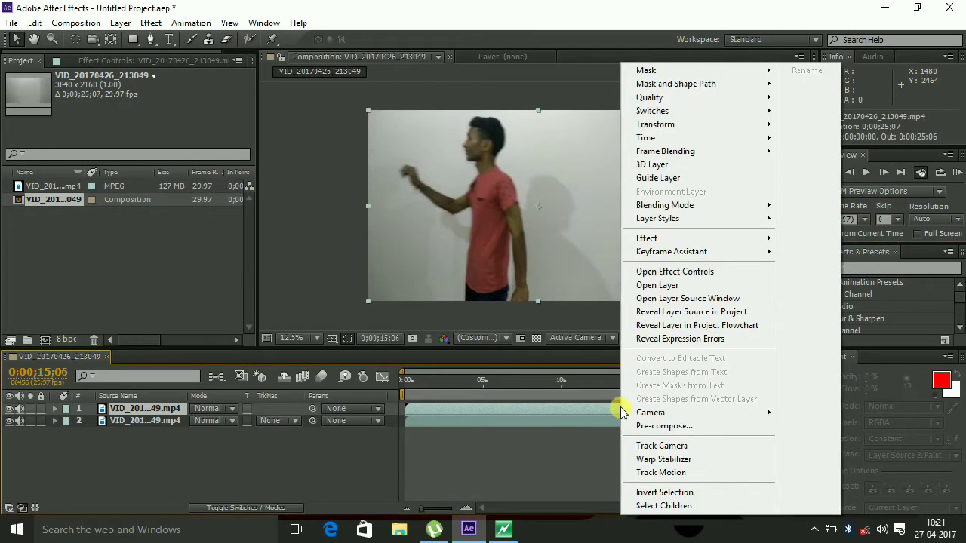
{"action": "mouse_move", "coordinate": [647, 137]}
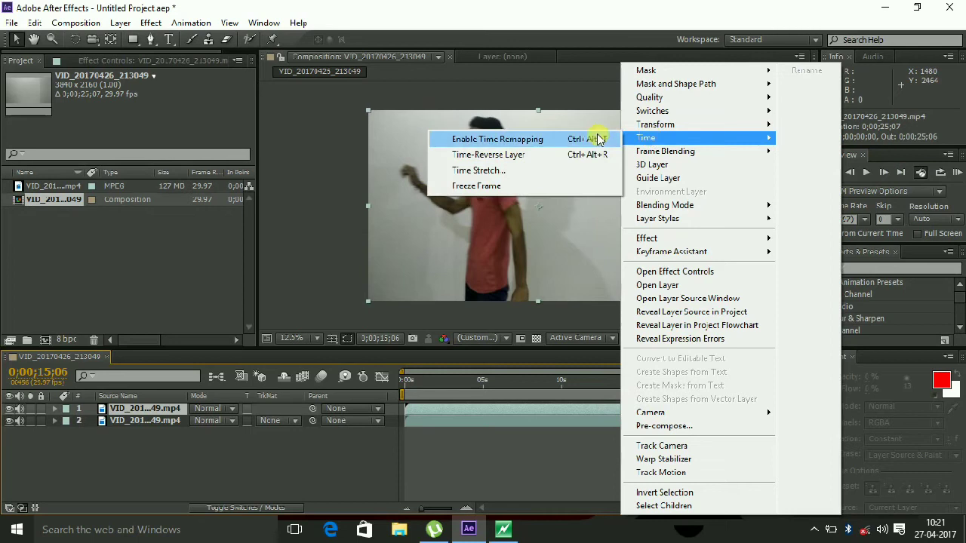
{"action": "left_click", "coordinate": [581, 186]}
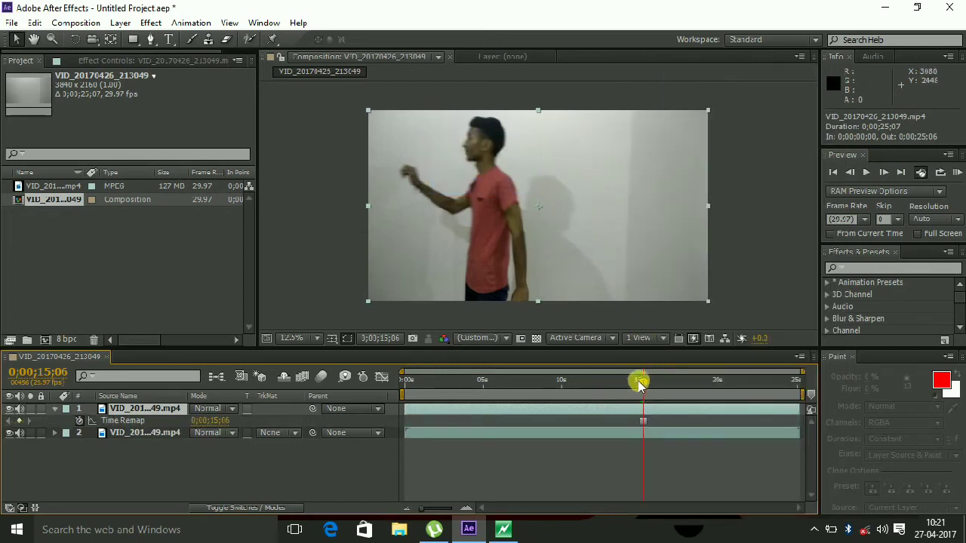
{"action": "mouse_move", "coordinate": [804, 407]}
{"action": "left_mouse_down"}
{"action": "mouse_move", "coordinate": [647, 408]}
{"action": "mouse_move", "coordinate": [533, 383]}
{"action": "left_mouse_up"}
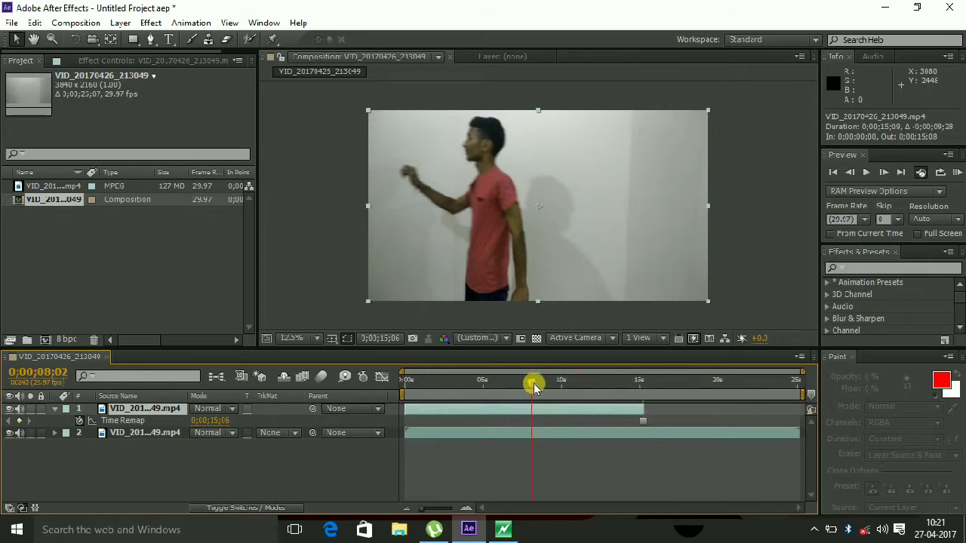
{"action": "left_click", "coordinate": [880, 173]}
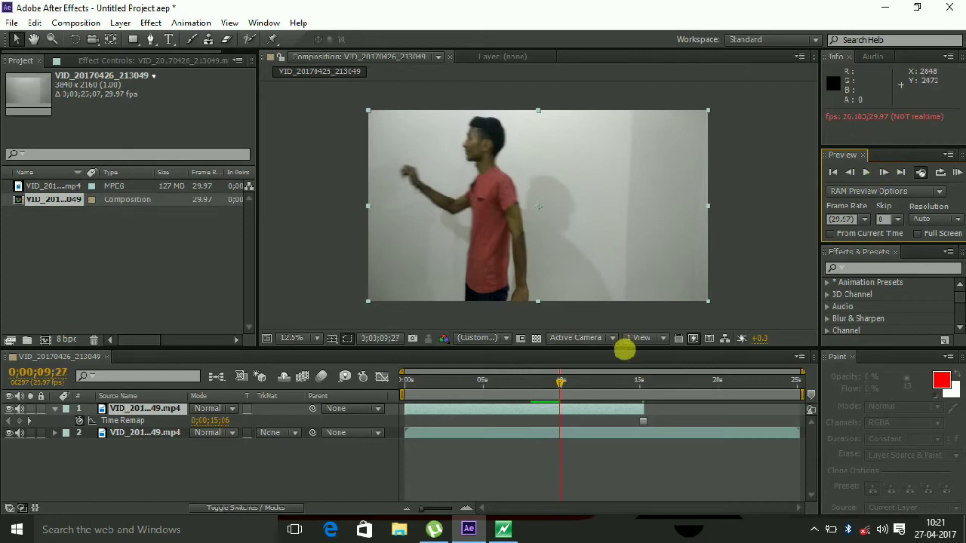
{"action": "left_click", "coordinate": [870, 172]}
{"action": "left_click", "coordinate": [869, 173]}
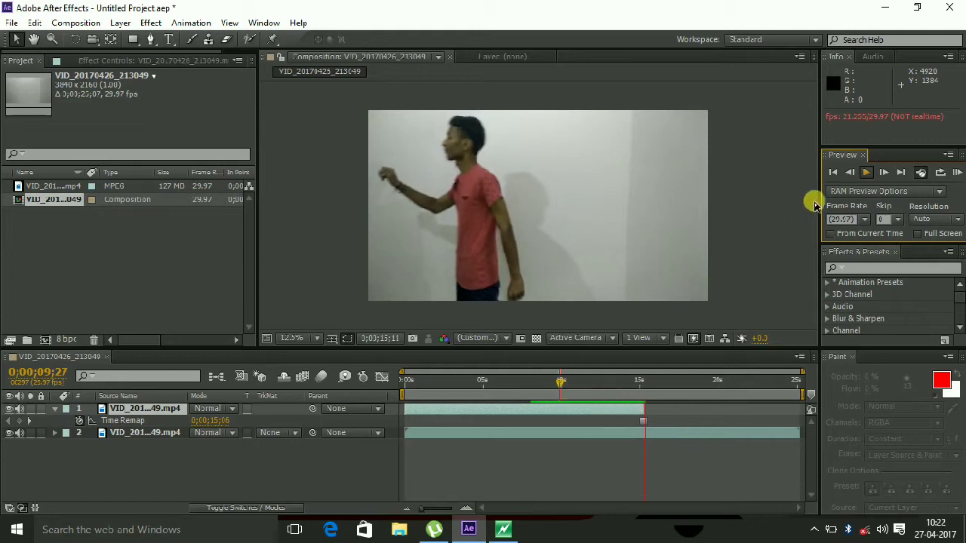
{"action": "left_click", "coordinate": [865, 174]}
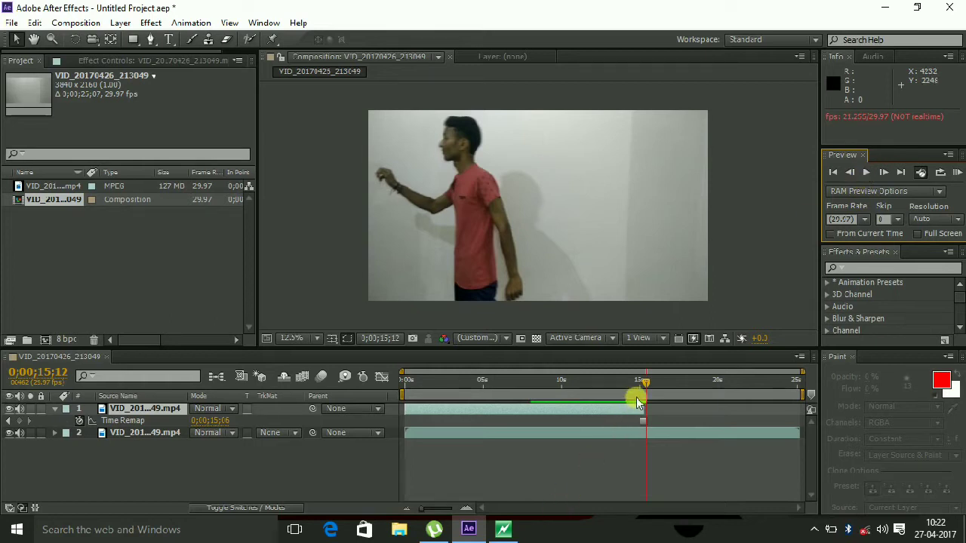
{"action": "left_click_drag", "start_coordinate": [646, 384], "coordinate": [507, 408]}
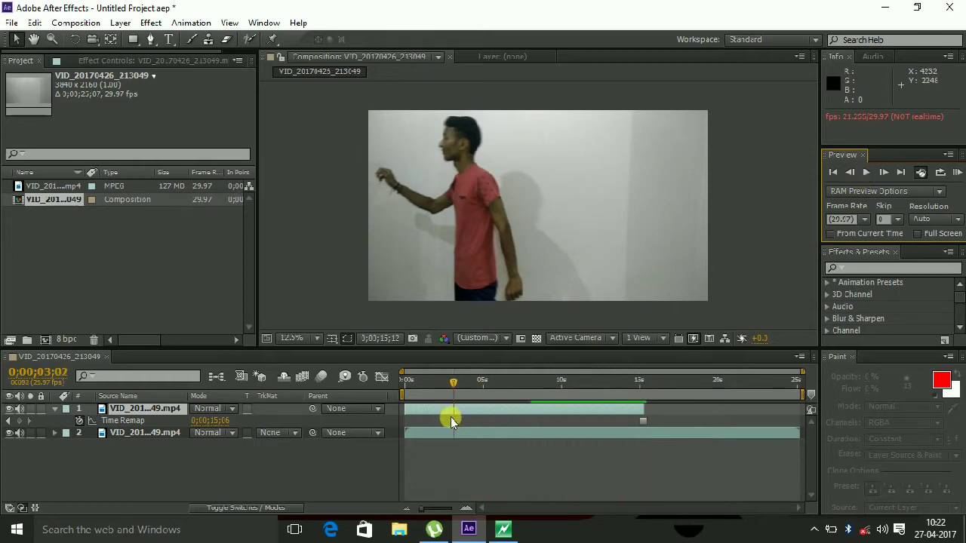
{"action": "left_click_drag", "start_coordinate": [424, 420], "coordinate": [406, 425]}
{"action": "mouse_move", "coordinate": [406, 425]}
{"action": "left_mouse_down"}
{"action": "mouse_move", "coordinate": [486, 418]}
{"action": "mouse_move", "coordinate": [539, 388]}
{"action": "left_mouse_up"}
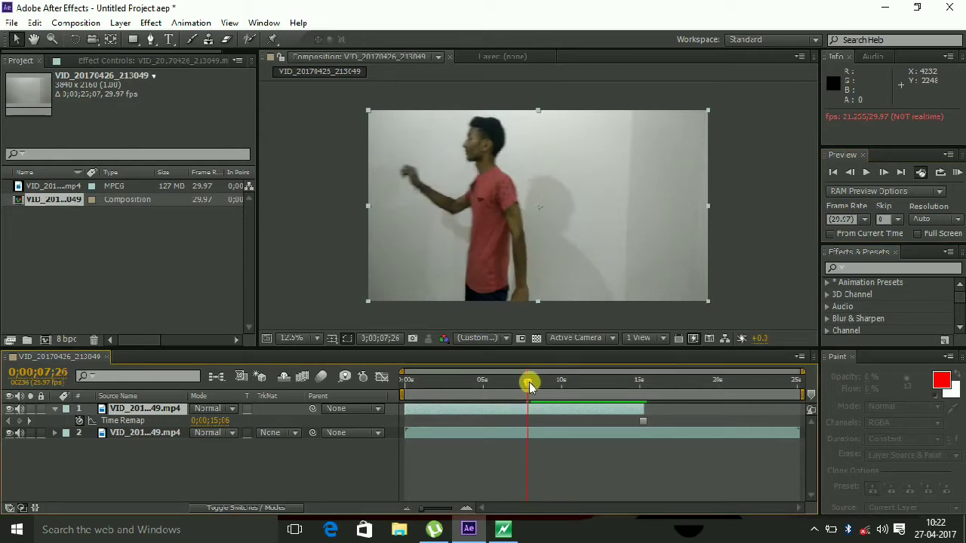
With the Pen tool at 50% zoom, place mask points from the shoulder down to the lower arm
{"action": "left_click", "coordinate": [148, 39]}
{"action": "scroll", "coordinate": [423, 155], "scroll_direction": "up", "scroll_amount": 1}
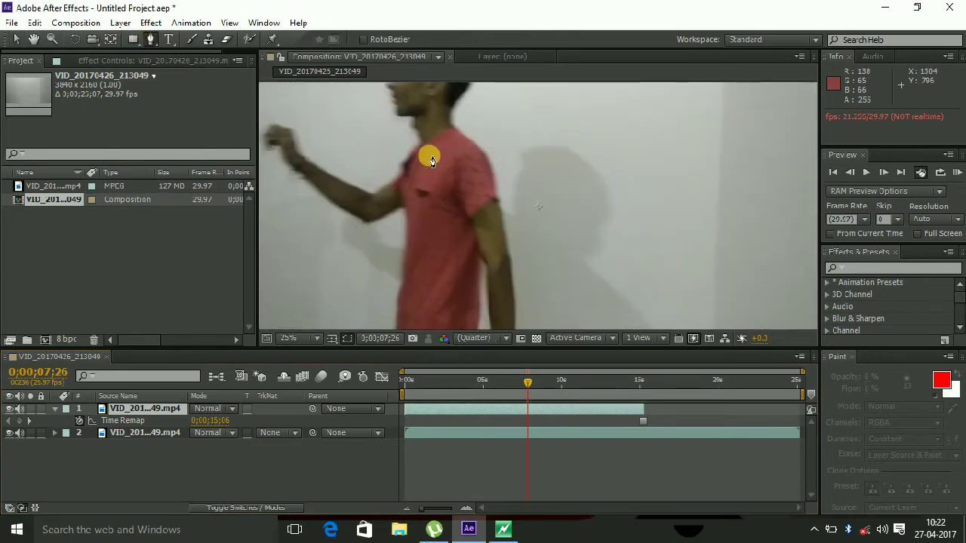
{"action": "scroll", "coordinate": [336, 170], "scroll_direction": "up", "scroll_amount": 1}
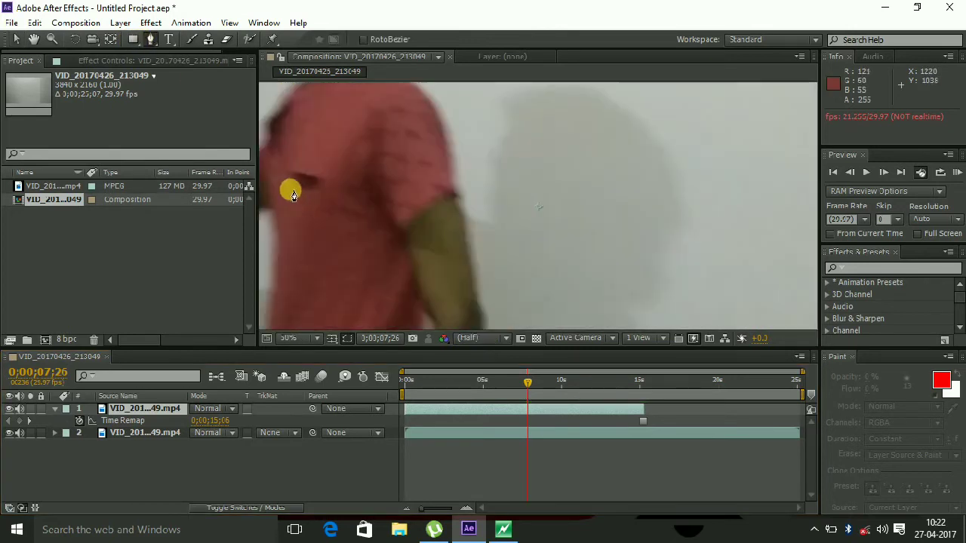
{"action": "left_click", "coordinate": [434, 108]}
{"action": "left_click", "coordinate": [441, 124]}
{"action": "left_click", "coordinate": [447, 142]}
{"action": "left_click", "coordinate": [455, 166]}
{"action": "left_click", "coordinate": [458, 186]}
{"action": "left_click", "coordinate": [462, 213]}
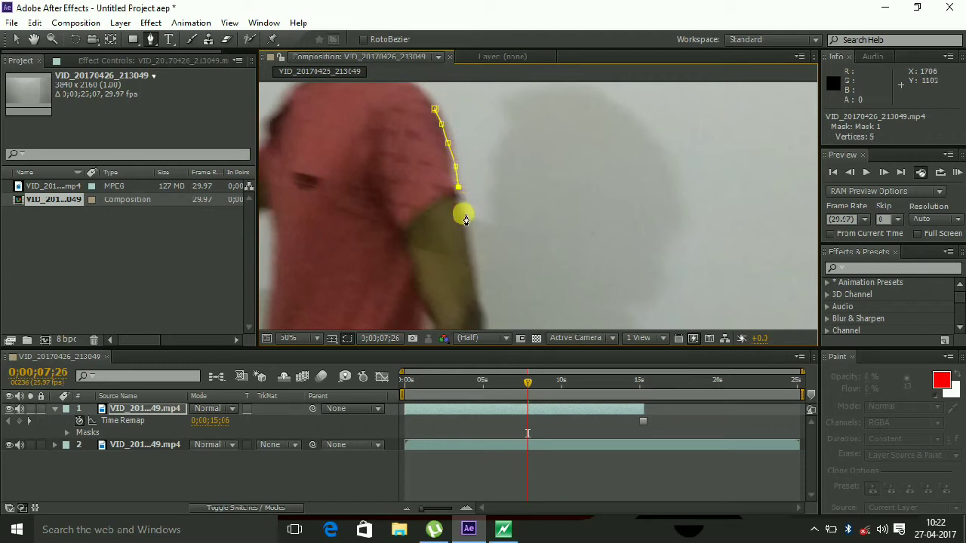
{"action": "left_click", "coordinate": [469, 246]}
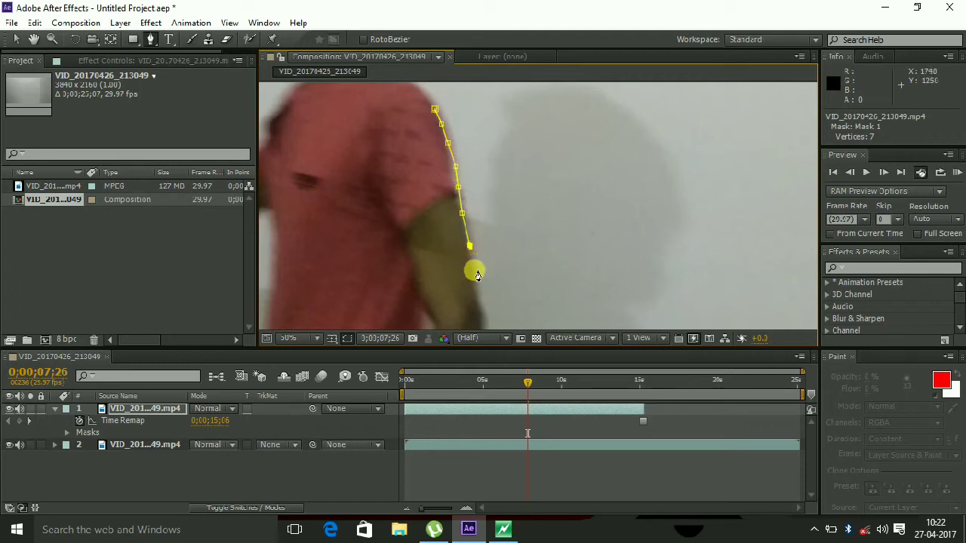
{"action": "left_click", "coordinate": [474, 280]}
{"action": "left_click", "coordinate": [481, 303]}
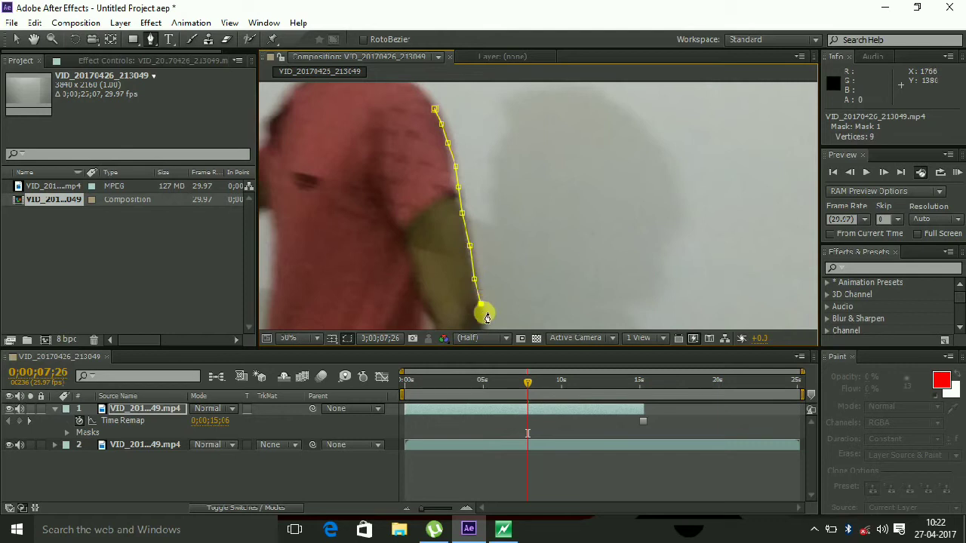
{"action": "left_click", "coordinate": [486, 323]}
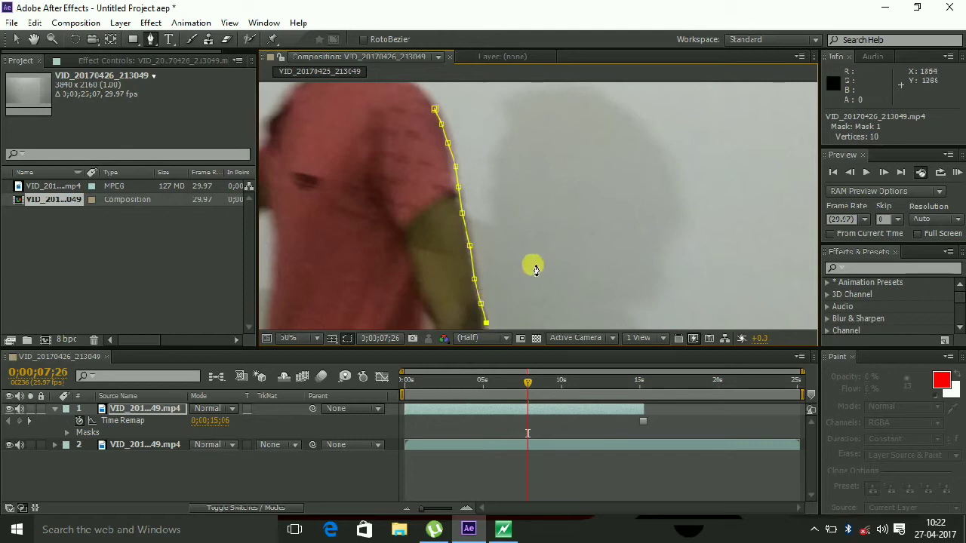
Pan down and continue the mask along the arm's outer edge to the wrist
{"action": "left_click", "coordinate": [34, 39]}
{"action": "mouse_move", "coordinate": [483, 298]}
{"action": "left_mouse_down"}
{"action": "mouse_move", "coordinate": [519, 90]}
{"action": "mouse_move", "coordinate": [400, 67]}
{"action": "left_mouse_up"}
{"action": "left_click", "coordinate": [149, 38]}
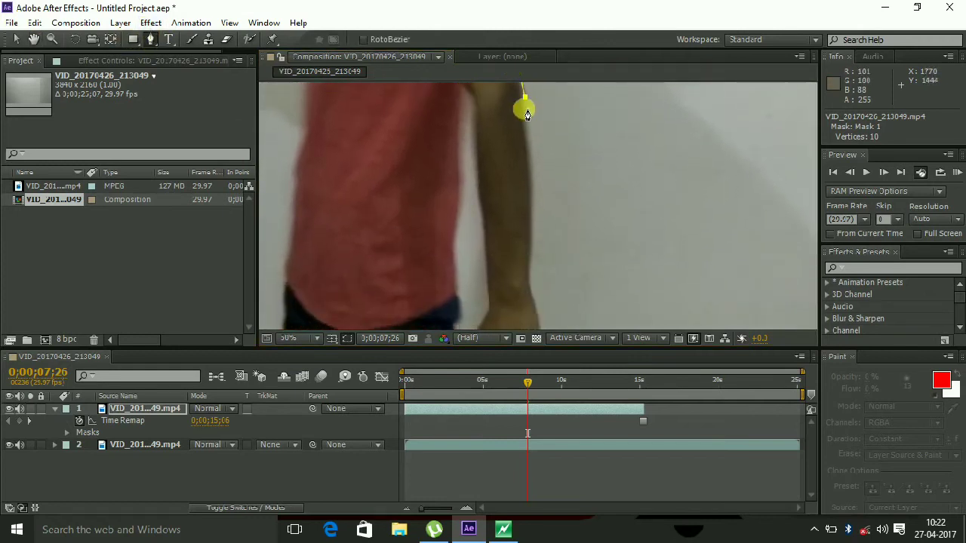
{"action": "left_click", "coordinate": [525, 114]}
{"action": "left_click", "coordinate": [525, 130]}
{"action": "left_click", "coordinate": [528, 155]}
{"action": "left_click", "coordinate": [531, 177]}
{"action": "left_click", "coordinate": [533, 200]}
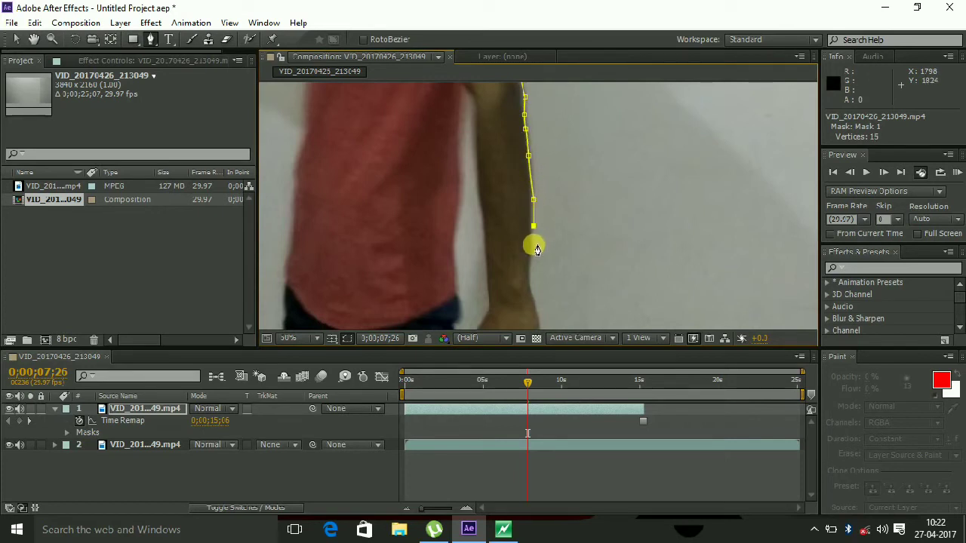
{"action": "left_click", "coordinate": [531, 257]}
{"action": "left_click", "coordinate": [531, 291]}
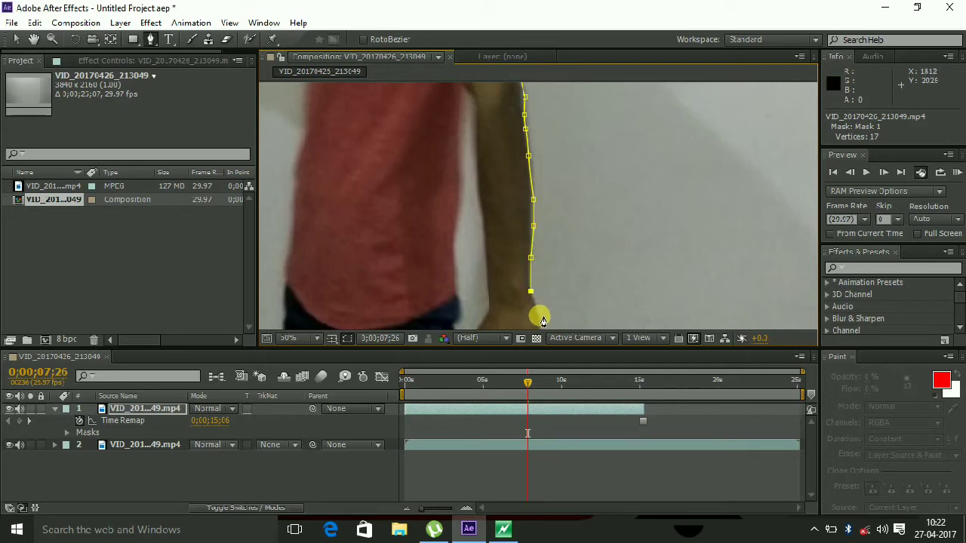
{"action": "left_click", "coordinate": [539, 321]}
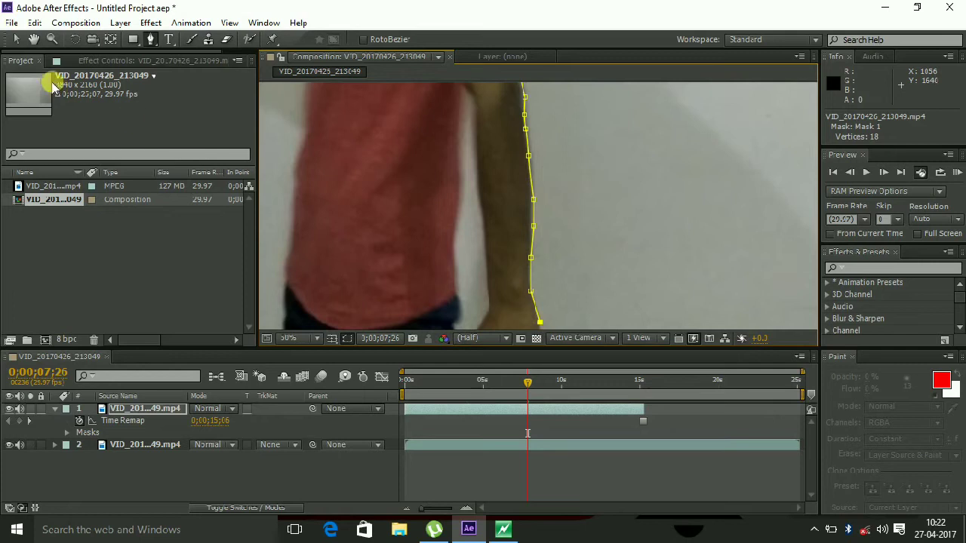
Pan to the hand and trace the mask down its edge and across the bottom
{"action": "left_click", "coordinate": [34, 39]}
{"action": "mouse_move", "coordinate": [453, 243]}
{"action": "left_mouse_down"}
{"action": "mouse_move", "coordinate": [477, 130]}
{"action": "mouse_move", "coordinate": [474, 68]}
{"action": "left_mouse_up"}
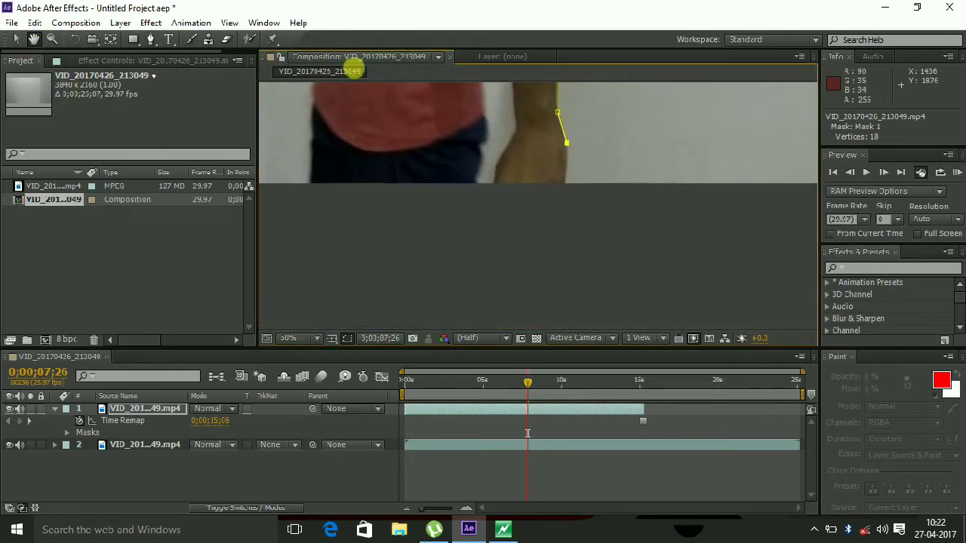
{"action": "left_click", "coordinate": [150, 40]}
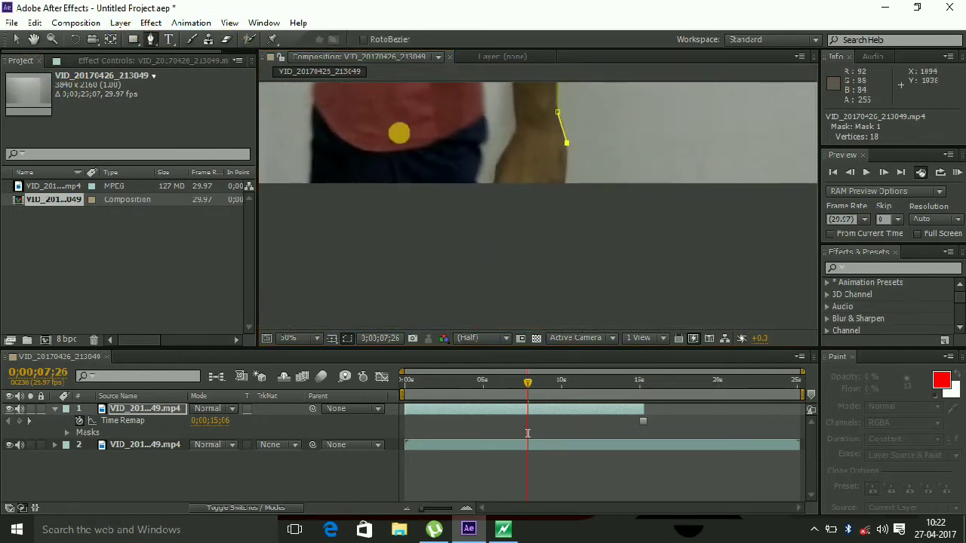
{"action": "left_click", "coordinate": [566, 174]}
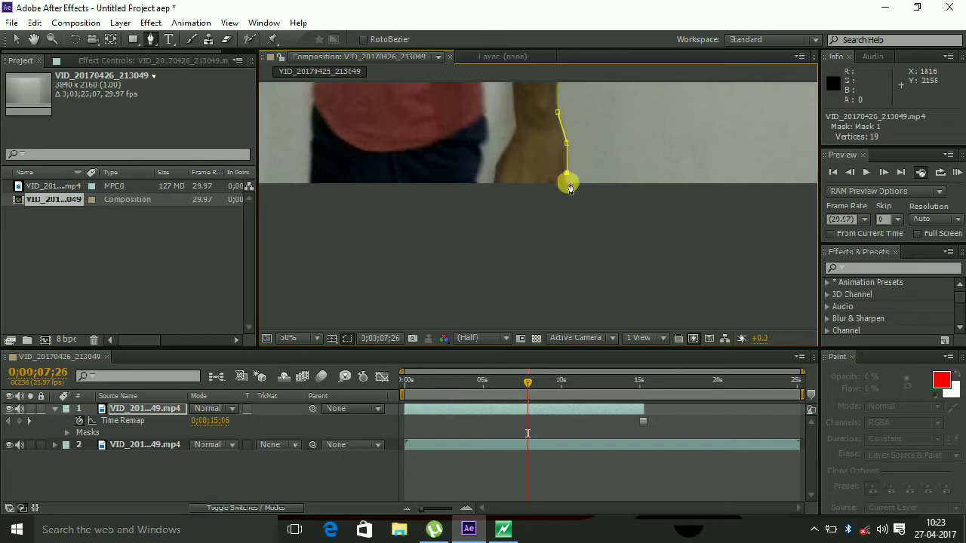
{"action": "left_click", "coordinate": [565, 185]}
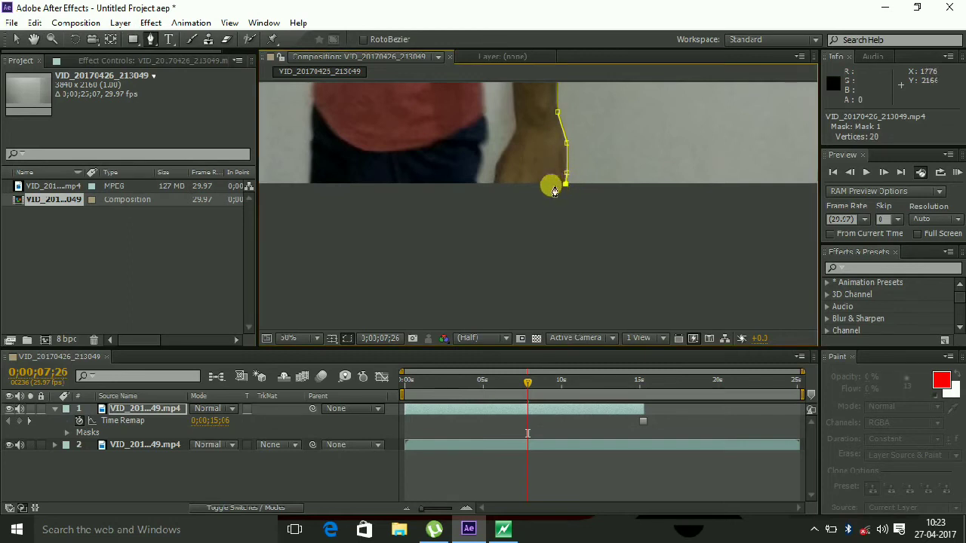
{"action": "left_click", "coordinate": [492, 184]}
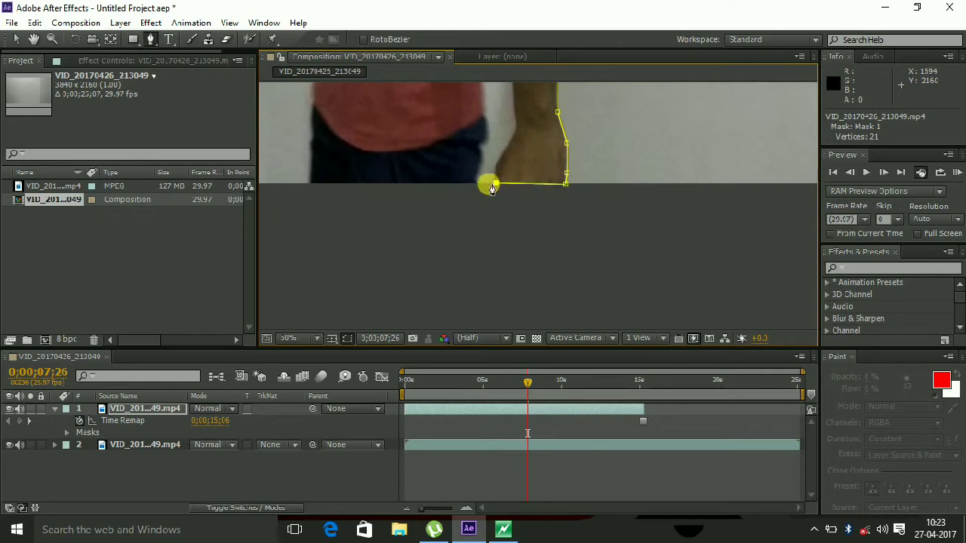
Trace the mask back up the hand's other edge to the top of the hand
{"action": "left_click", "coordinate": [494, 174]}
{"action": "left_click", "coordinate": [498, 157]}
{"action": "left_click", "coordinate": [509, 144]}
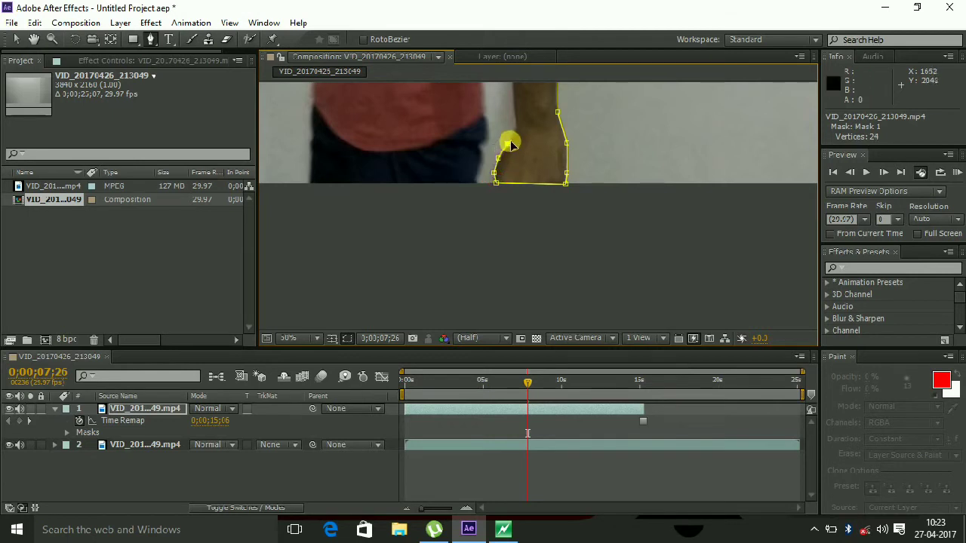
{"action": "left_click", "coordinate": [514, 131]}
{"action": "left_click", "coordinate": [519, 111]}
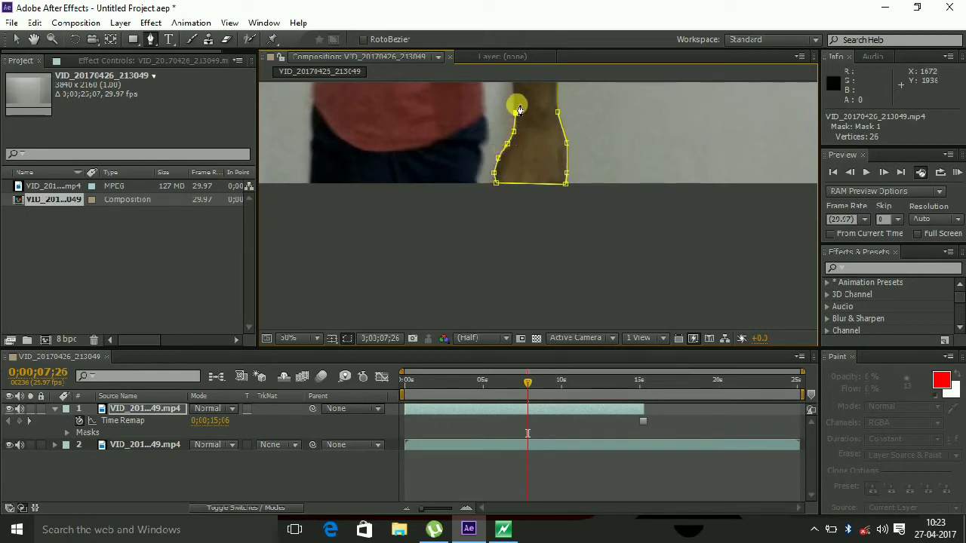
{"action": "left_click", "coordinate": [514, 96]}
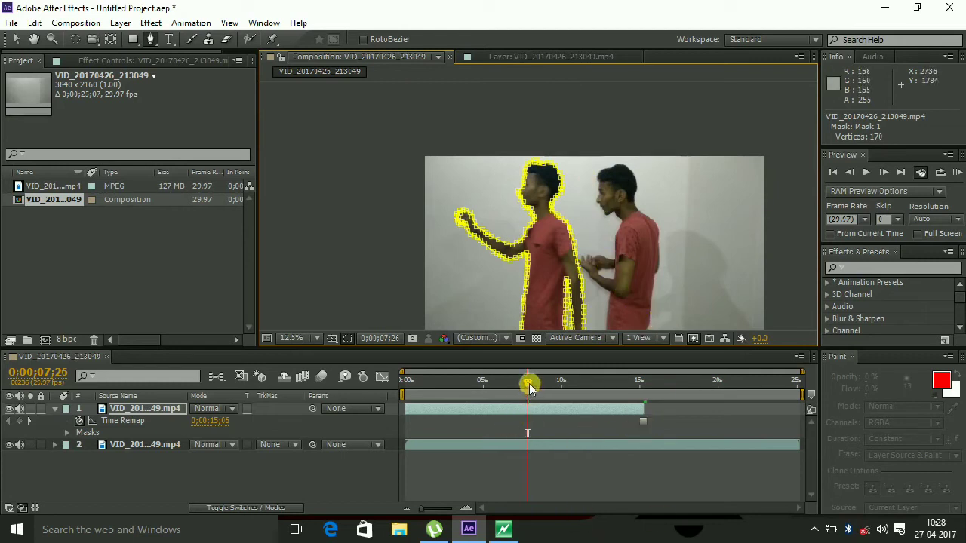
Preview the composition from the start, then stop and deselect the masked layer
{"action": "left_click_drag", "start_coordinate": [530, 394], "coordinate": [406, 409]}
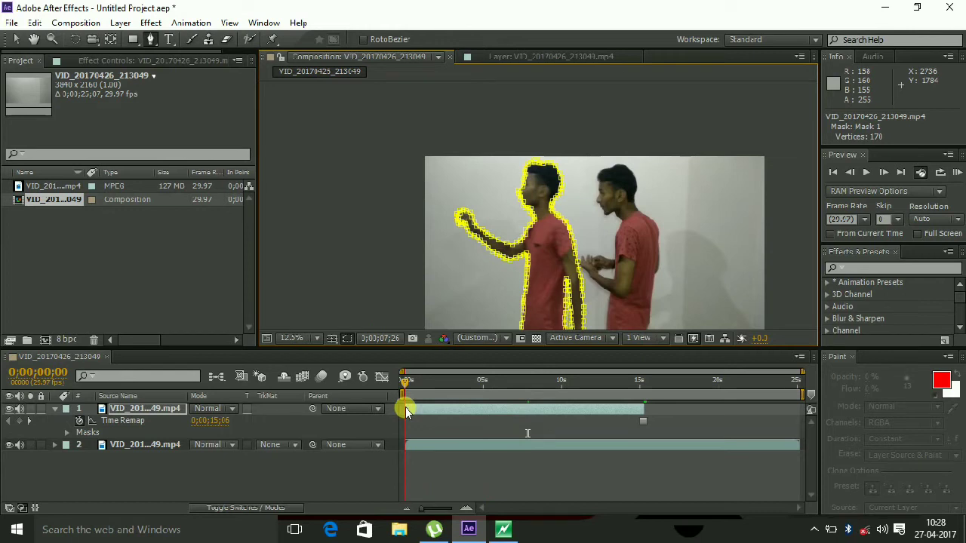
{"action": "left_click", "coordinate": [865, 173]}
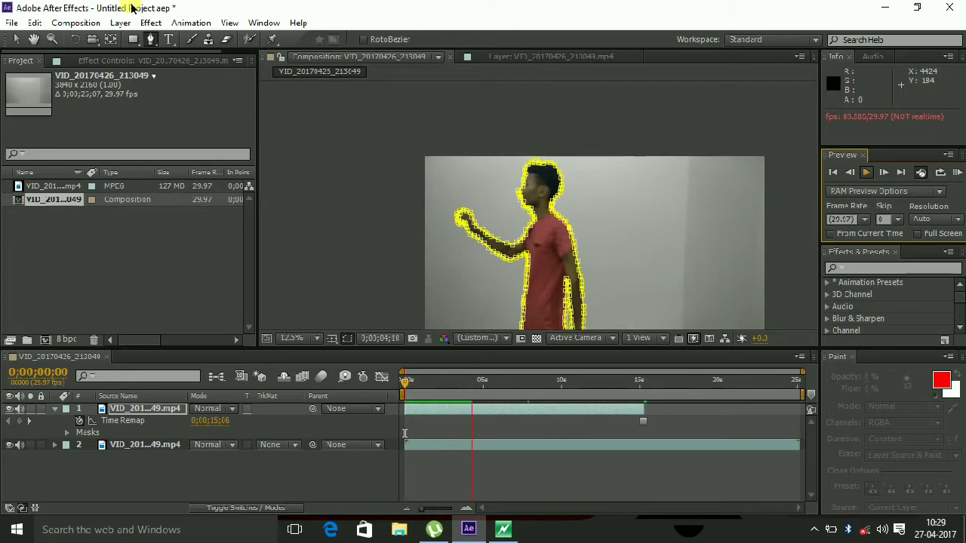
{"action": "left_click", "coordinate": [19, 42]}
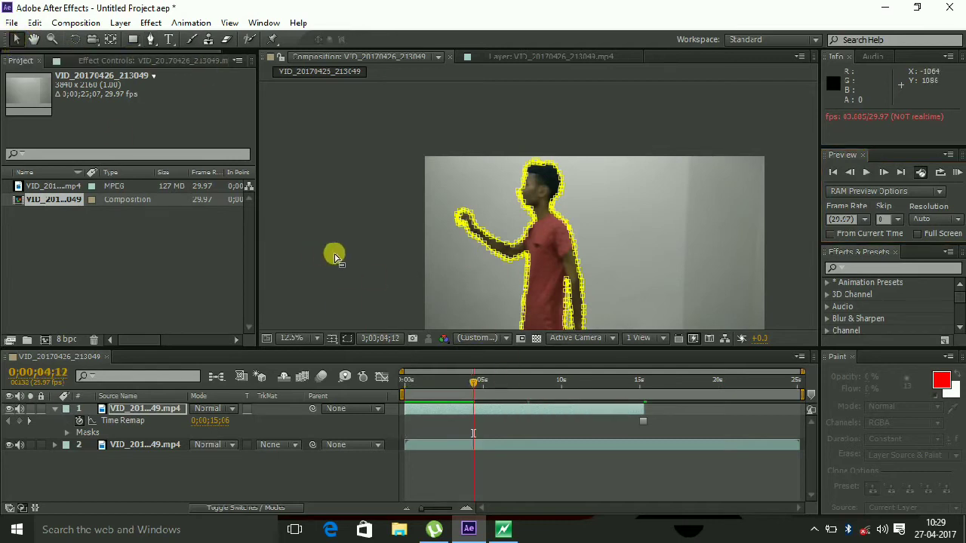
{"action": "left_click", "coordinate": [380, 255]}
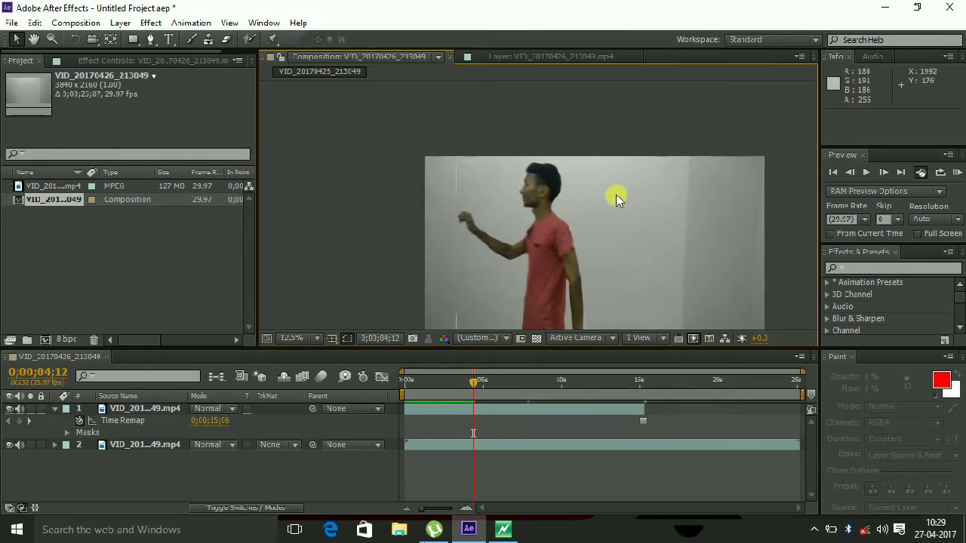
Scrub to about 8.5 seconds and step forward frame by frame to 0;00;09;01
{"action": "left_click_drag", "start_coordinate": [466, 384], "coordinate": [518, 388]}
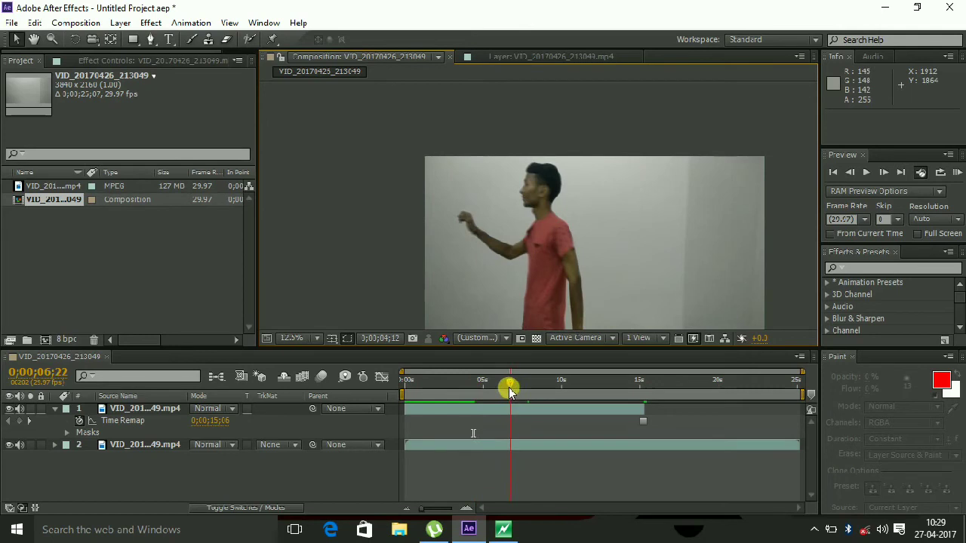
{"action": "left_click_drag", "start_coordinate": [531, 389], "coordinate": [540, 383]}
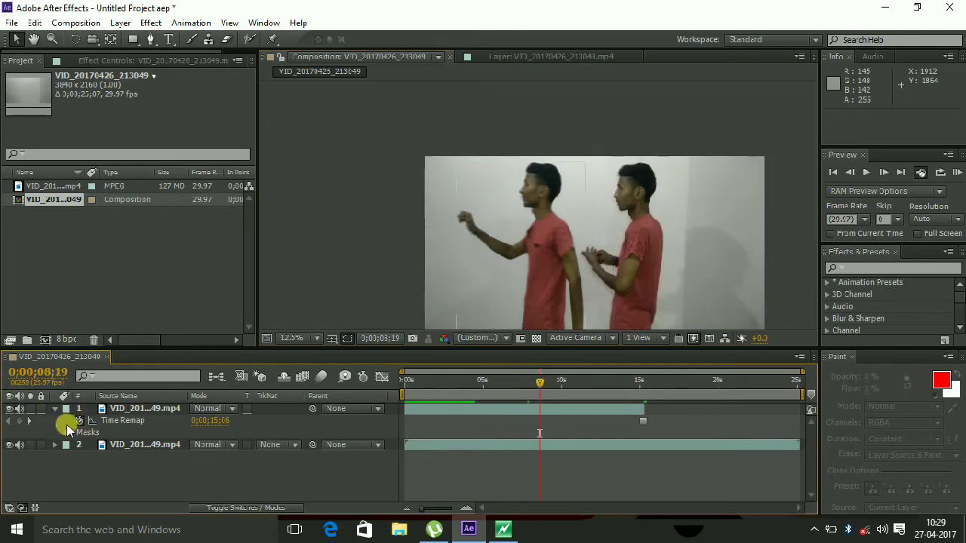
{"action": "left_click", "coordinate": [884, 173]}
{"action": "left_click", "coordinate": [888, 176]}
{"action": "left_click", "coordinate": [888, 176]}
{"action": "left_click", "coordinate": [888, 176]}
{"action": "left_click", "coordinate": [888, 175]}
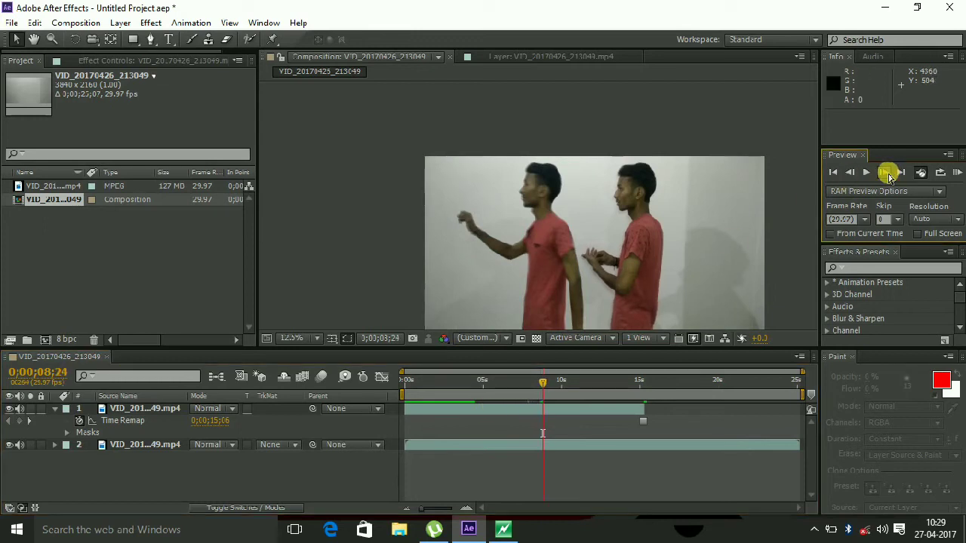
{"action": "left_click", "coordinate": [887, 173]}
{"action": "left_click", "coordinate": [887, 173]}
{"action": "left_click", "coordinate": [887, 173]}
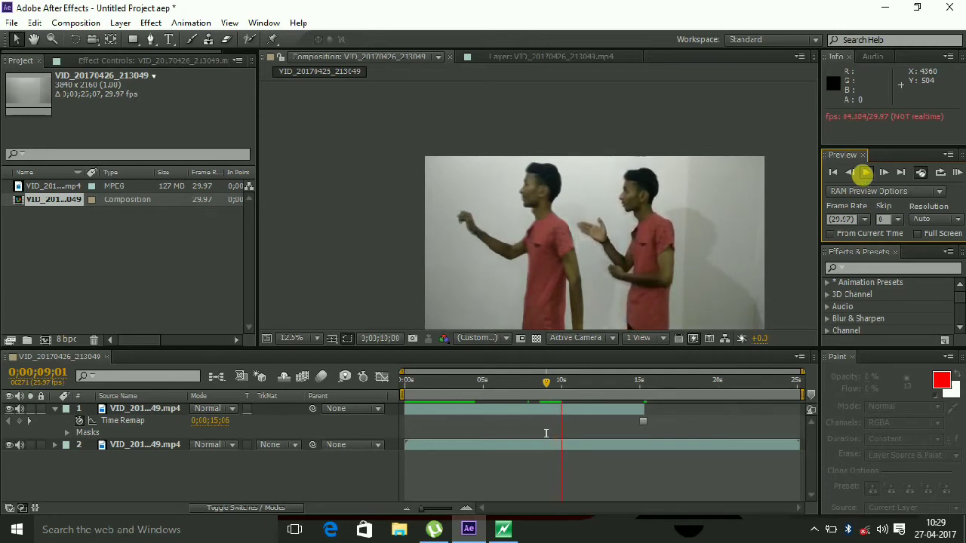
Preview from 0;00;09;01, step one more frame, and play the preview again
{"action": "left_click", "coordinate": [866, 176]}
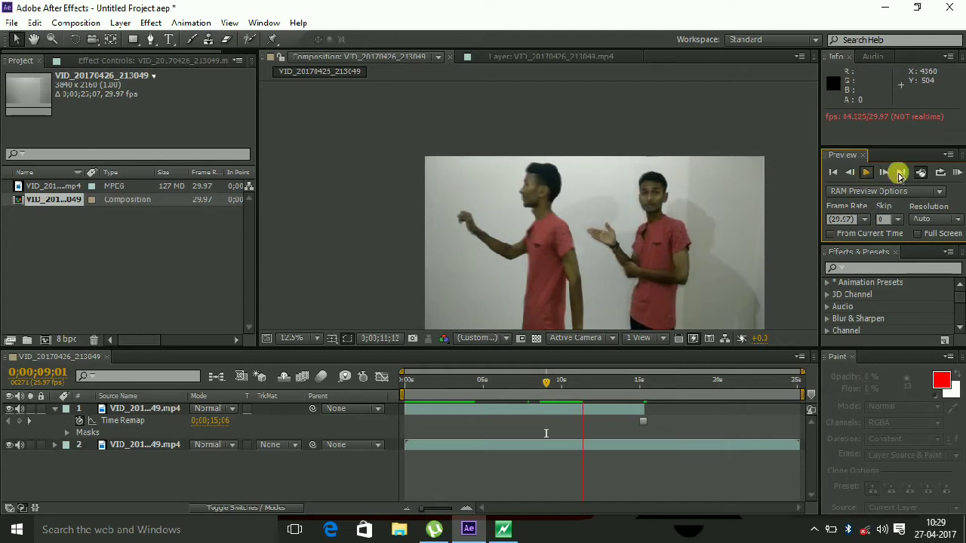
{"action": "left_click", "coordinate": [892, 174]}
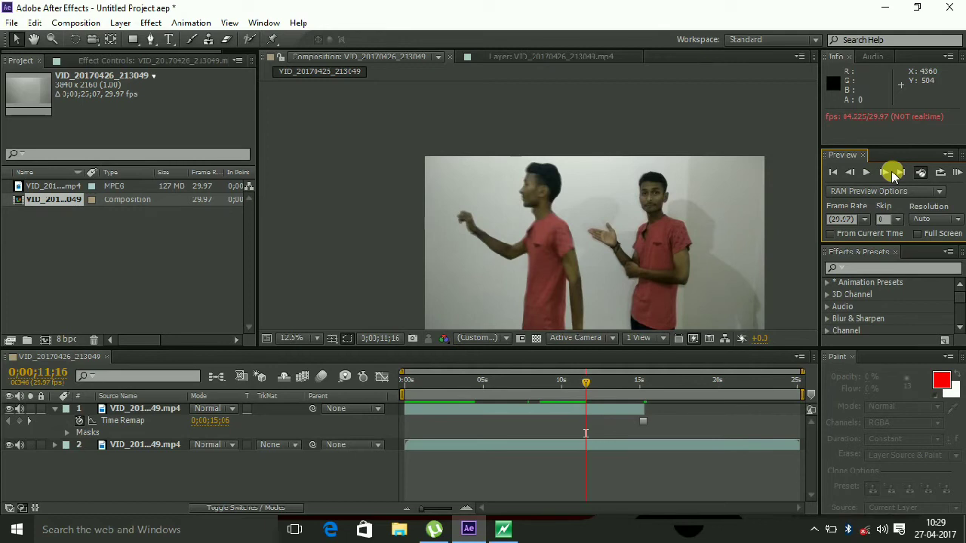
{"action": "left_click", "coordinate": [886, 174]}
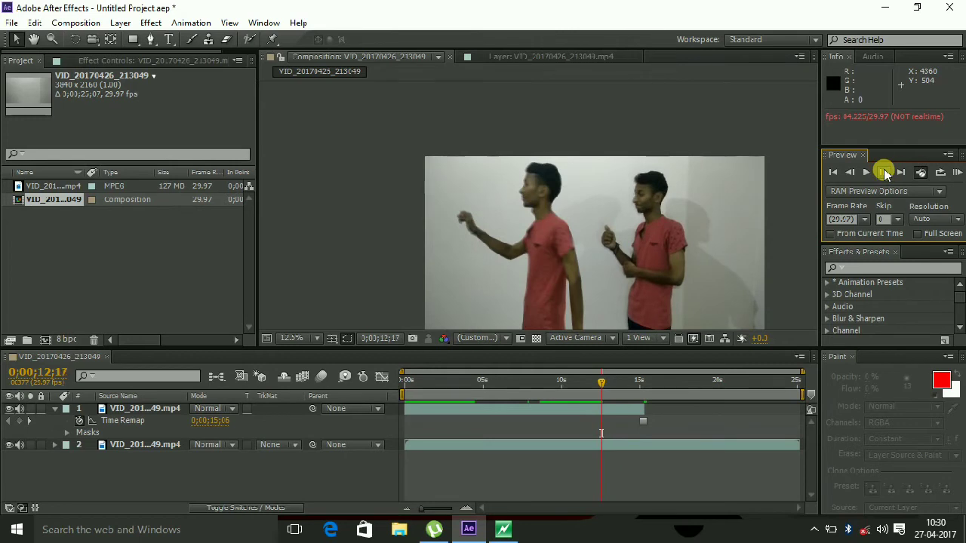
{"action": "left_click", "coordinate": [885, 172]}
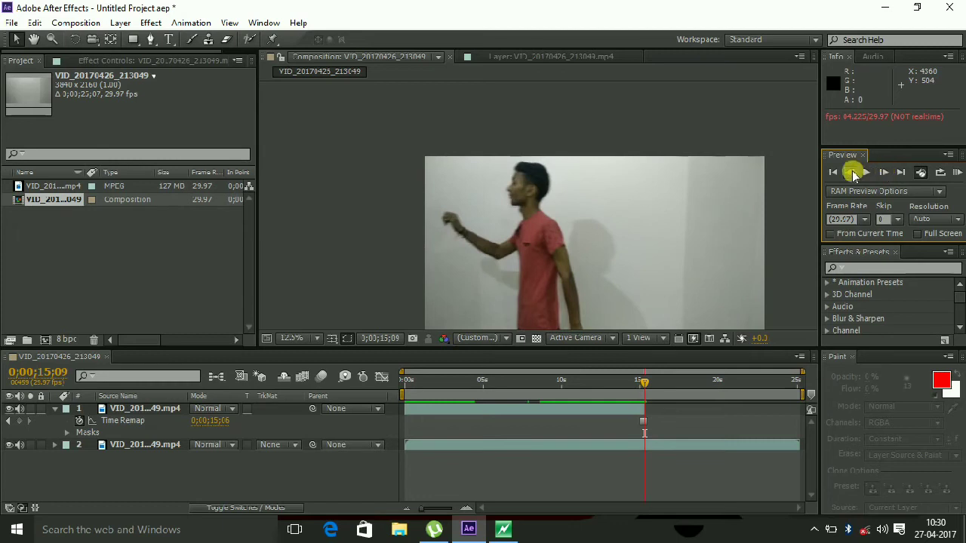
Step back three frames, trim layer 1's out point there with Alt+], and preview from about 12 seconds
{"action": "left_click", "coordinate": [851, 173]}
{"action": "left_click", "coordinate": [851, 172]}
{"action": "left_click", "coordinate": [851, 173]}
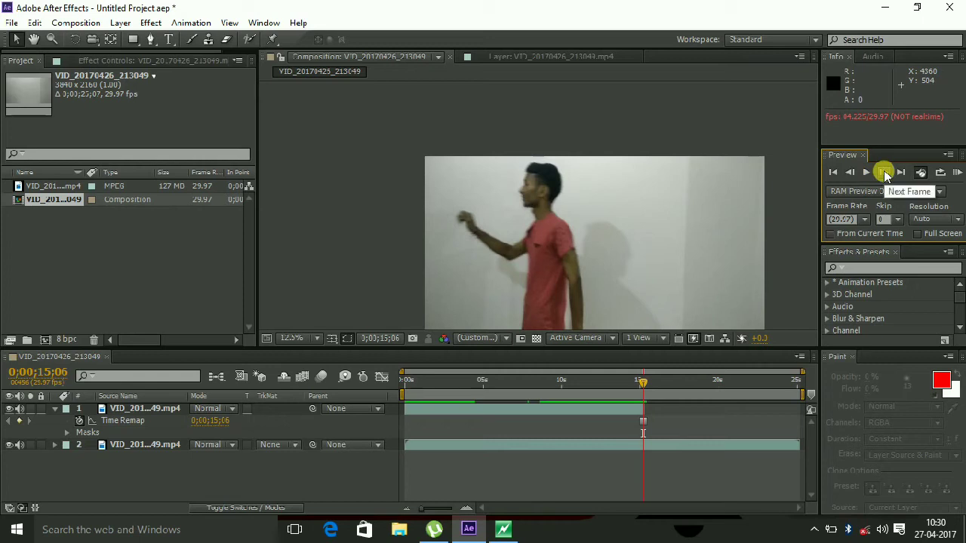
{"action": "left_click", "coordinate": [638, 409]}
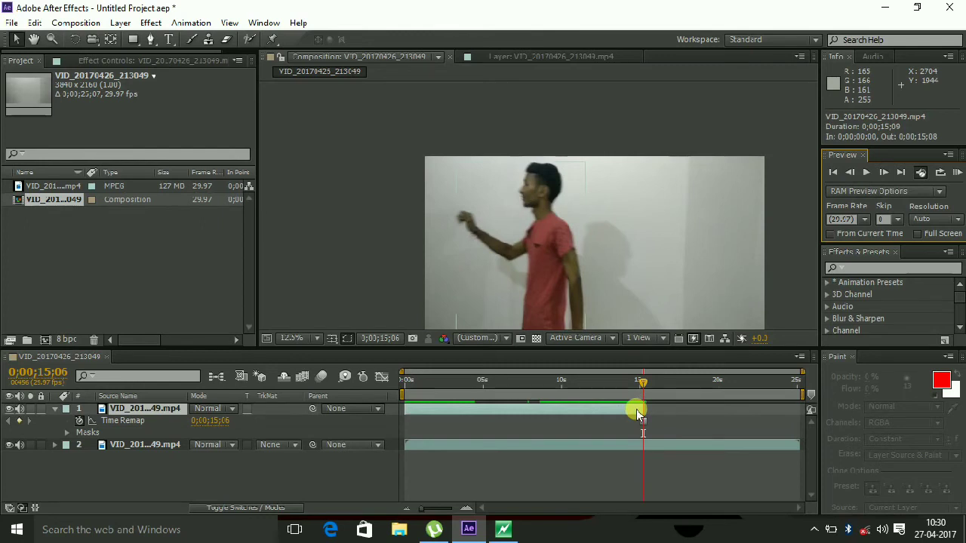
{"action": "key", "text": "alt+bracketright"}
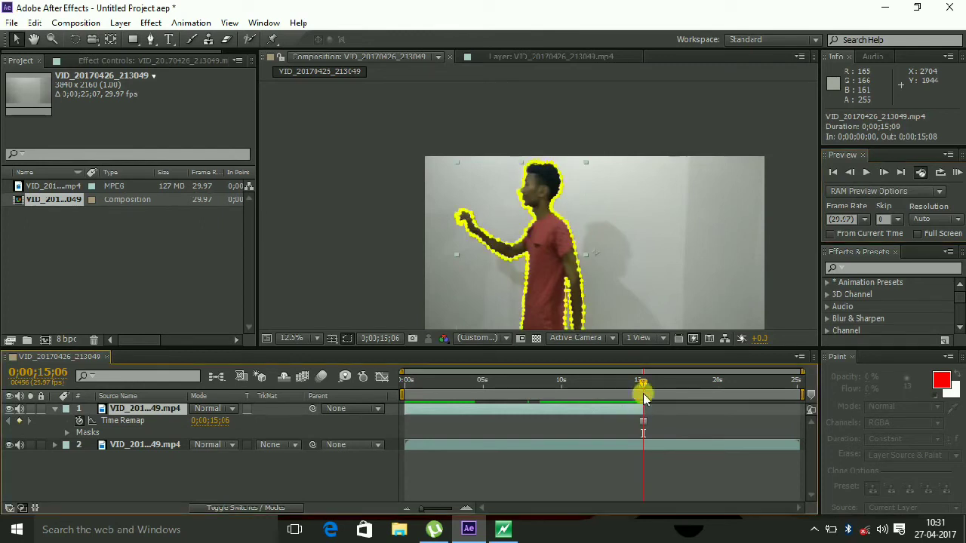
{"action": "left_click_drag", "start_coordinate": [642, 385], "coordinate": [599, 388]}
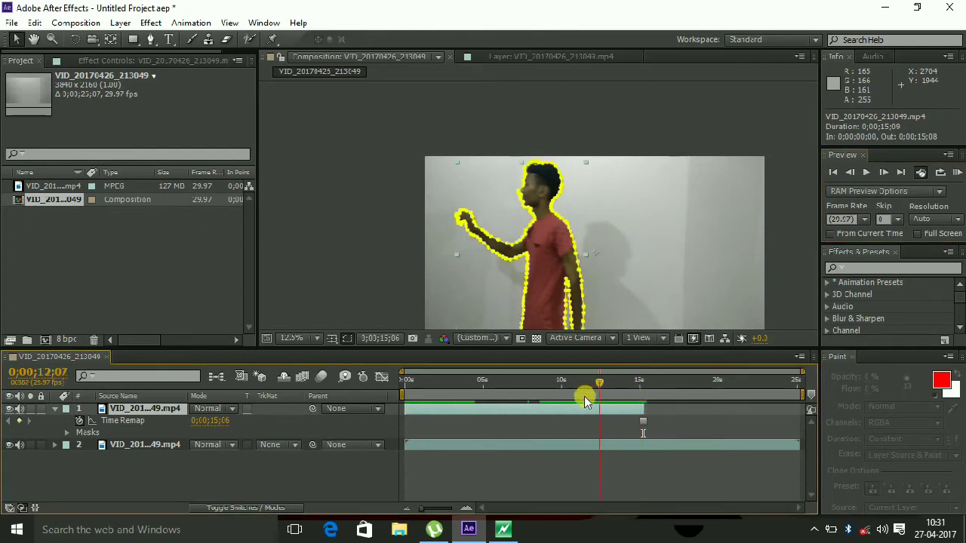
{"action": "left_click", "coordinate": [868, 173]}
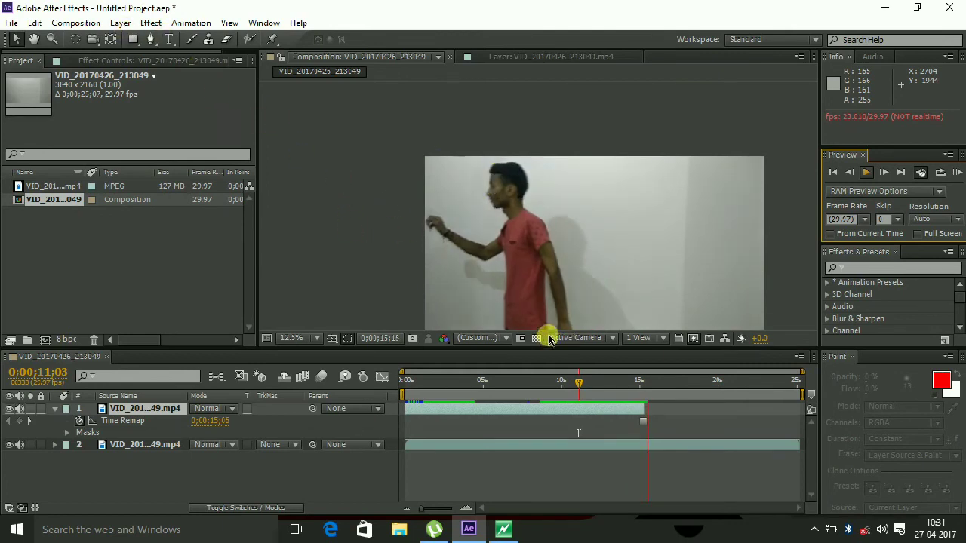
Stop the preview, expand Mask 1's properties and move the current time to 0;00;13;19
{"action": "key", "text": "space"}
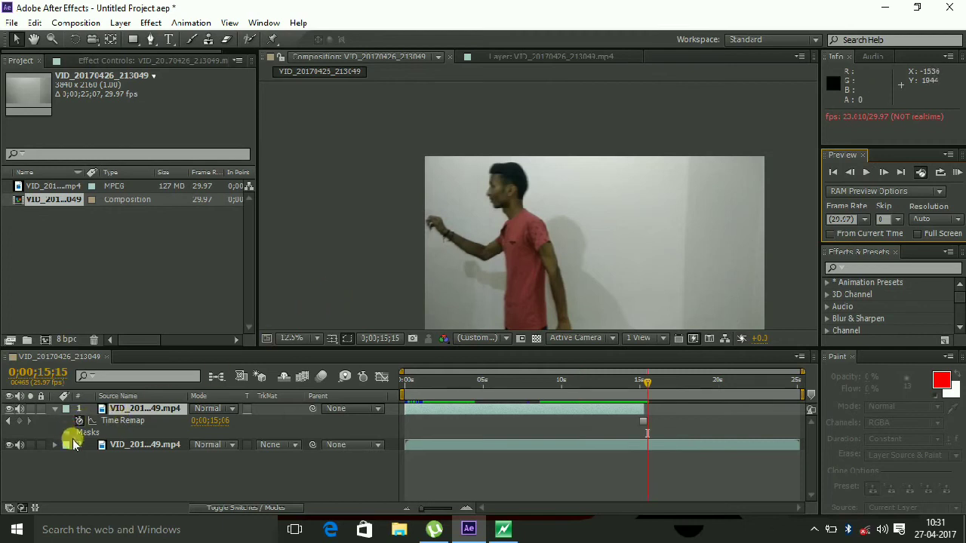
{"action": "left_click", "coordinate": [68, 433]}
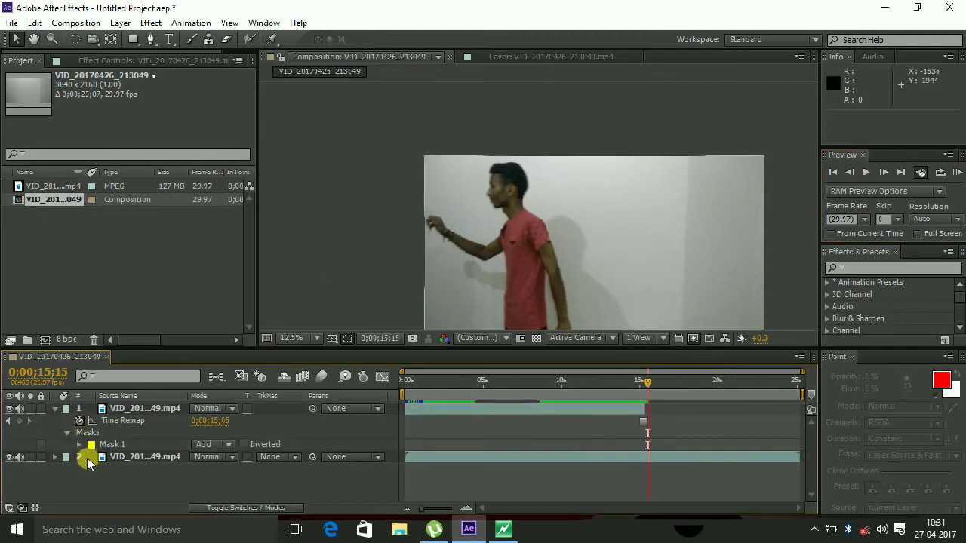
{"action": "left_click", "coordinate": [81, 445]}
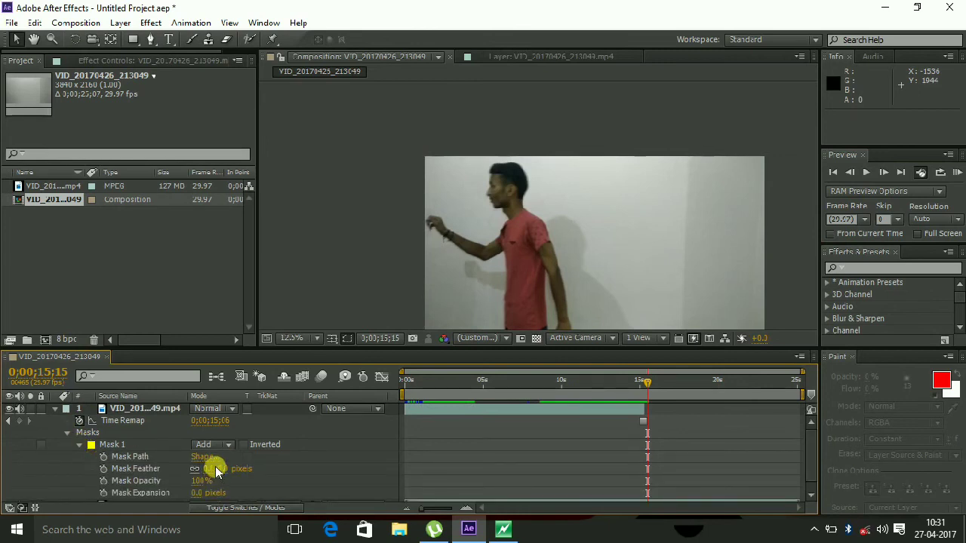
{"action": "left_click_drag", "start_coordinate": [645, 387], "coordinate": [619, 387]}
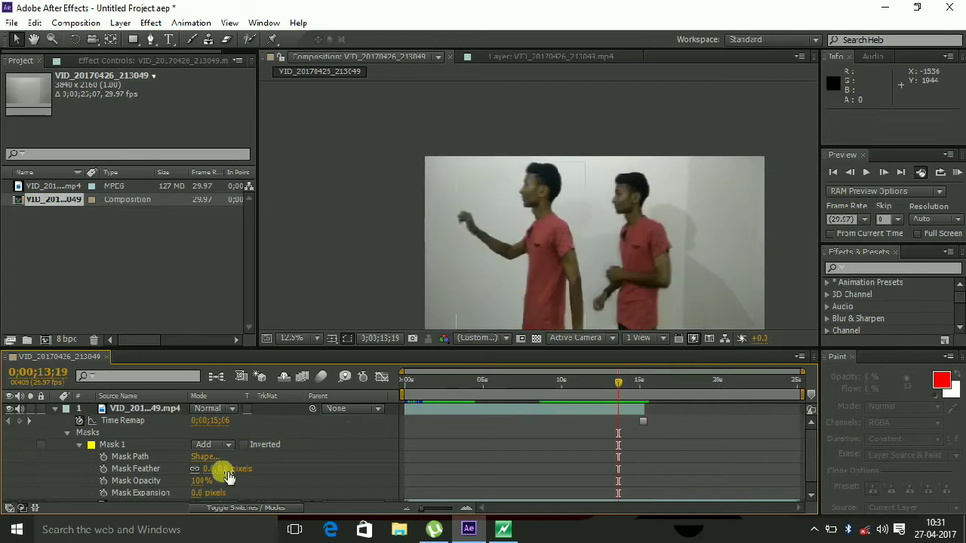
Set Mask 1's feather to 5.0 pixels while checking the outline, then deselect the layer
{"action": "left_click_drag", "start_coordinate": [224, 468], "coordinate": [226, 468]}
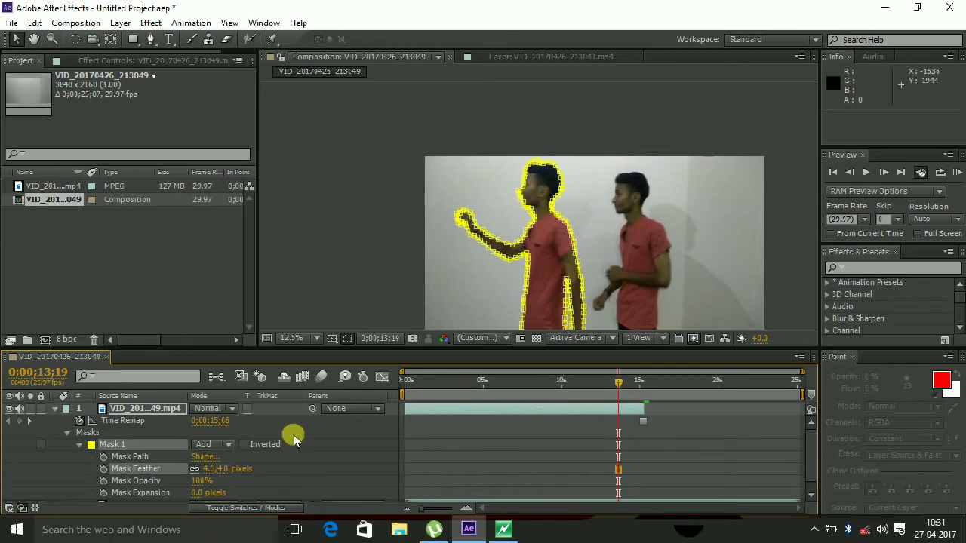
{"action": "left_click", "coordinate": [328, 319]}
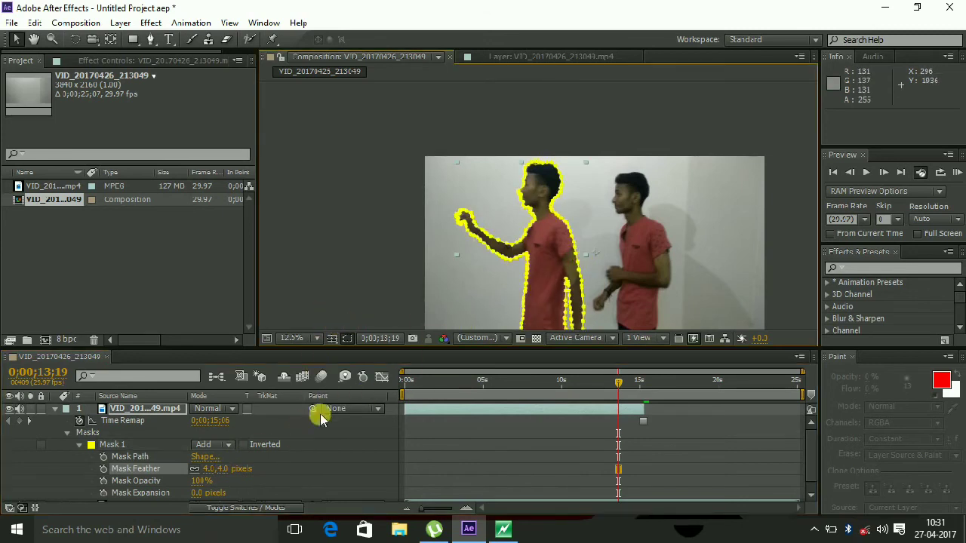
{"action": "left_click_drag", "start_coordinate": [229, 469], "coordinate": [228, 469]}
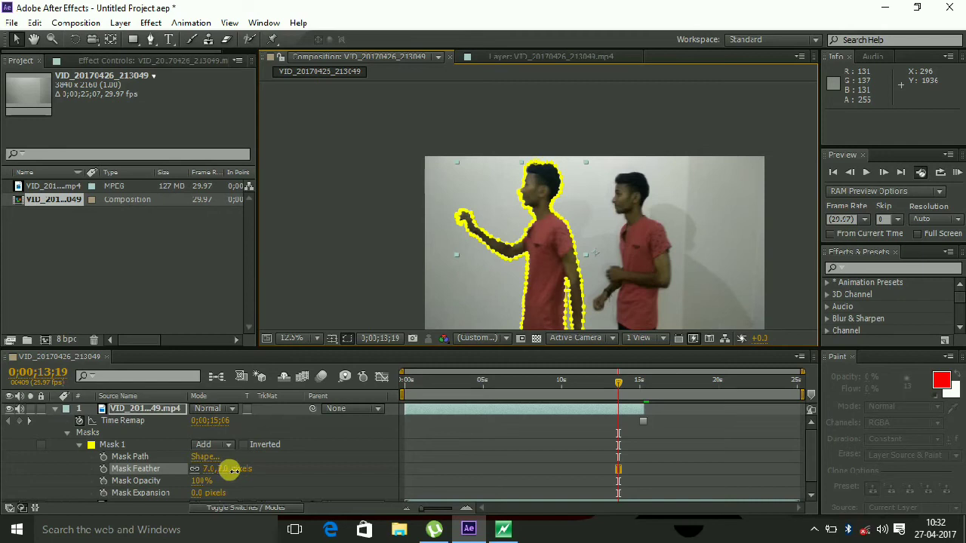
{"action": "left_click_drag", "start_coordinate": [233, 470], "coordinate": [228, 469]}
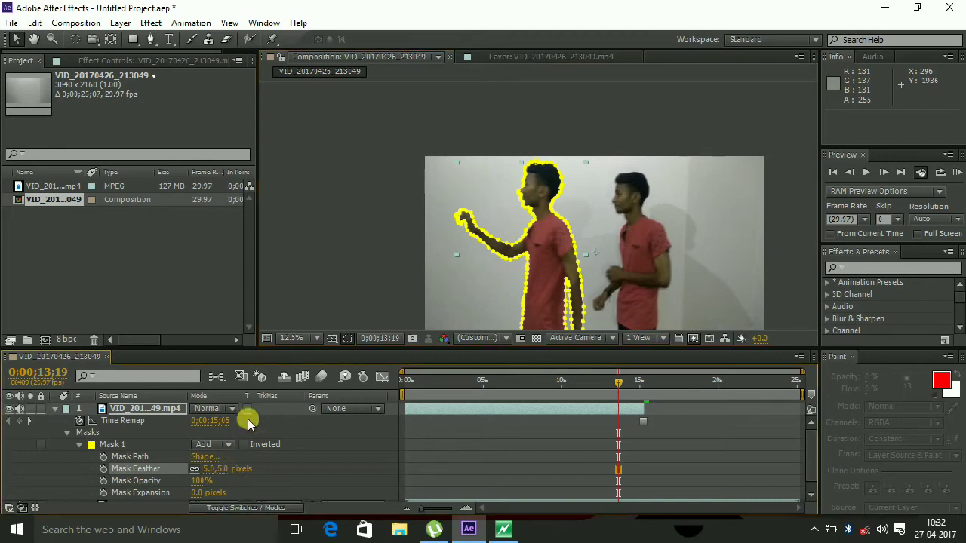
{"action": "left_click", "coordinate": [371, 296]}
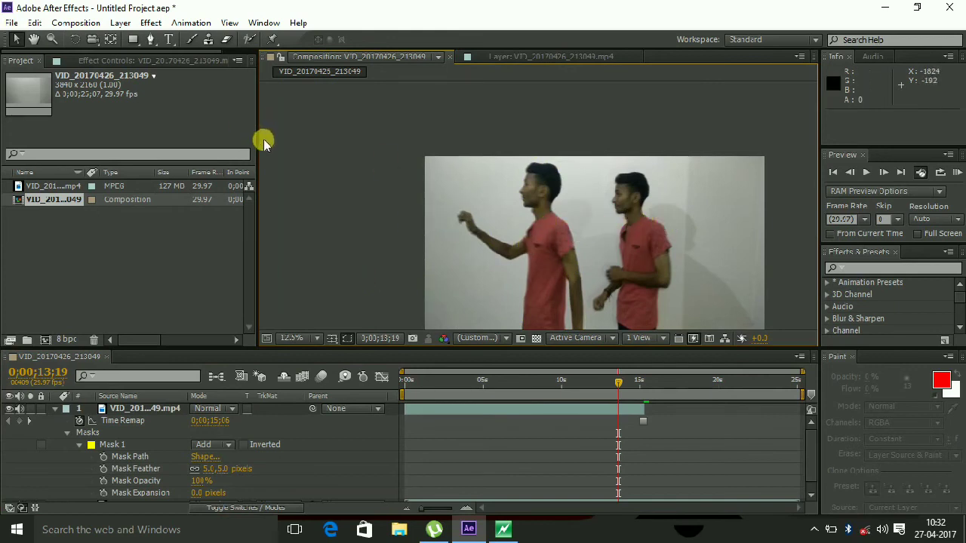
Add the composition to the Render Queue with an H.264 output format
{"action": "left_click", "coordinate": [83, 24]}
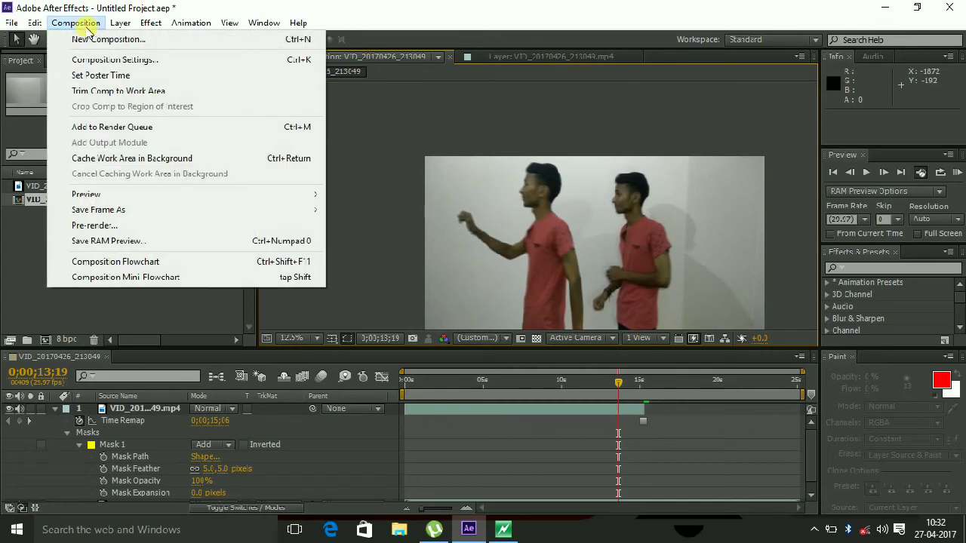
{"action": "left_click", "coordinate": [116, 127]}
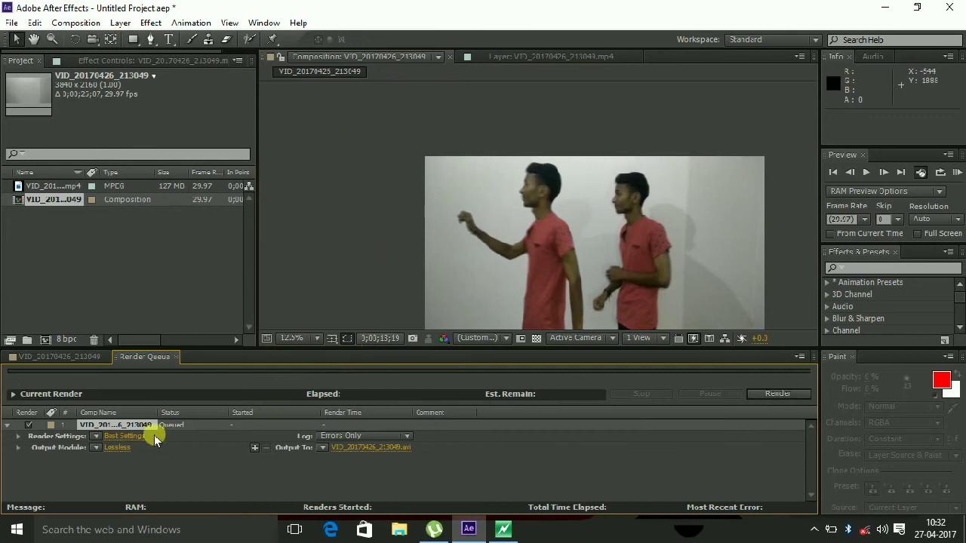
{"action": "left_click", "coordinate": [96, 448]}
{"action": "left_click", "coordinate": [139, 314]}
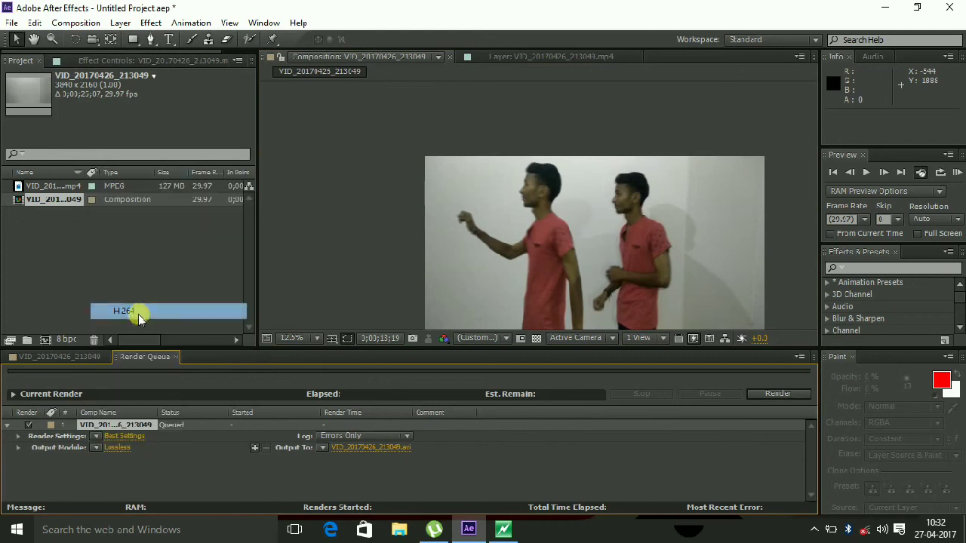
Render to VID_20170426_213049.mp4, overwriting the existing file, then minimise After Effects
{"action": "left_click", "coordinate": [770, 394]}
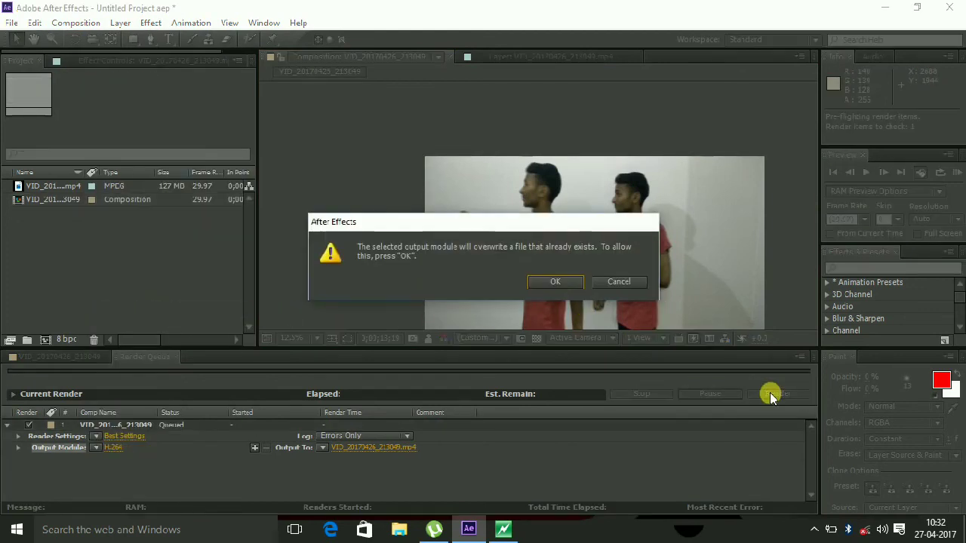
{"action": "left_click", "coordinate": [559, 283]}
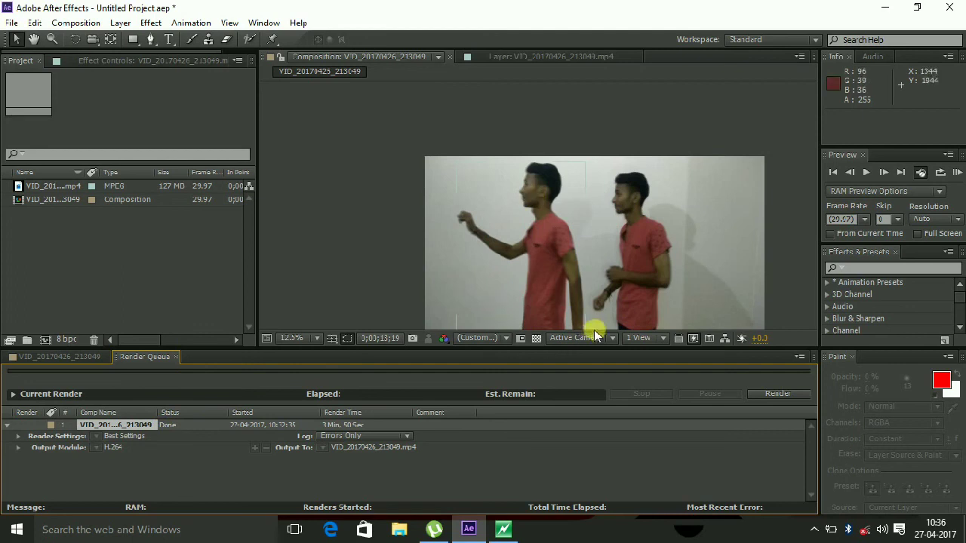
{"action": "left_click", "coordinate": [889, 17]}
Dismiss the desktop error, refresh, play VID_20170426_213049 in Films & TV, then close both windows
{"action": "left_click", "coordinate": [632, 316]}
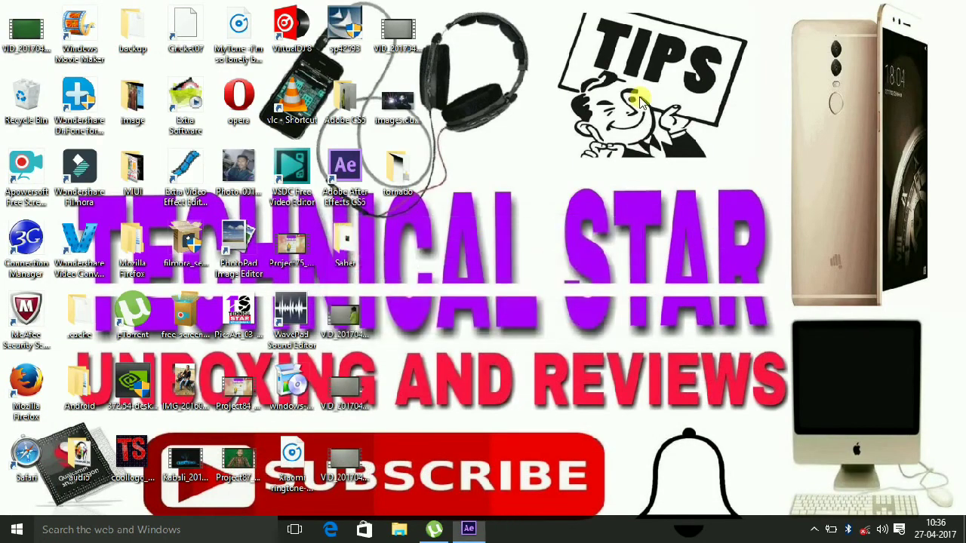
{"action": "left_click", "coordinate": [679, 139]}
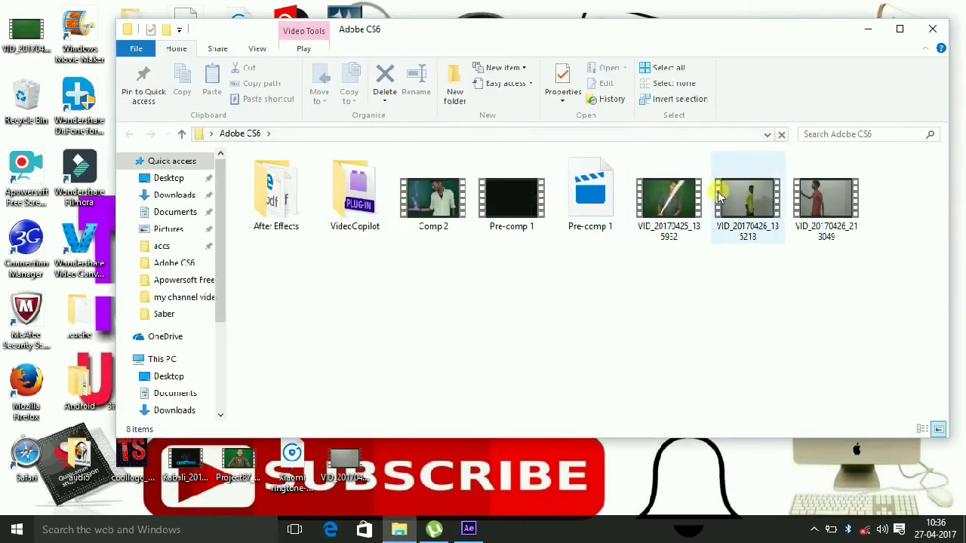
{"action": "left_click", "coordinate": [814, 193]}
{"action": "double_click", "coordinate": [814, 195]}
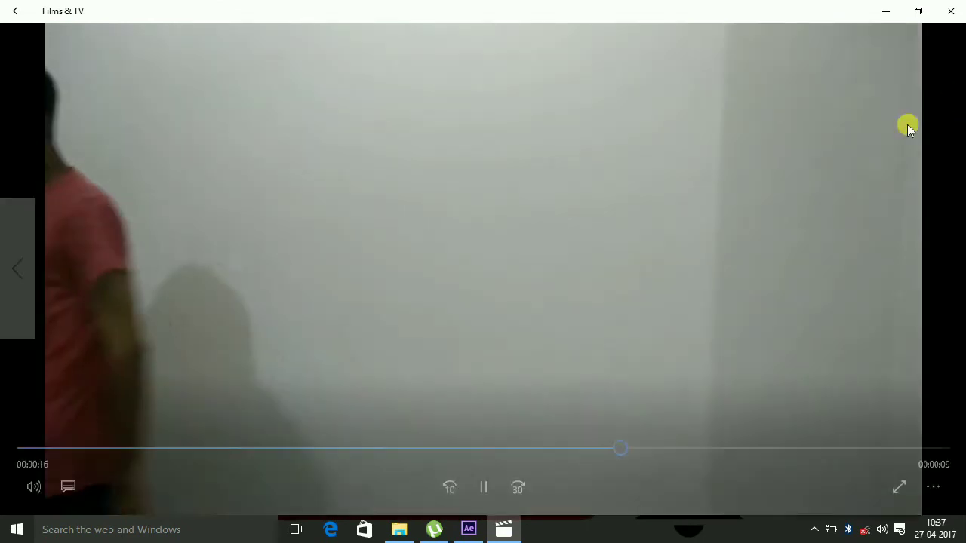
{"action": "left_click", "coordinate": [952, 12]}
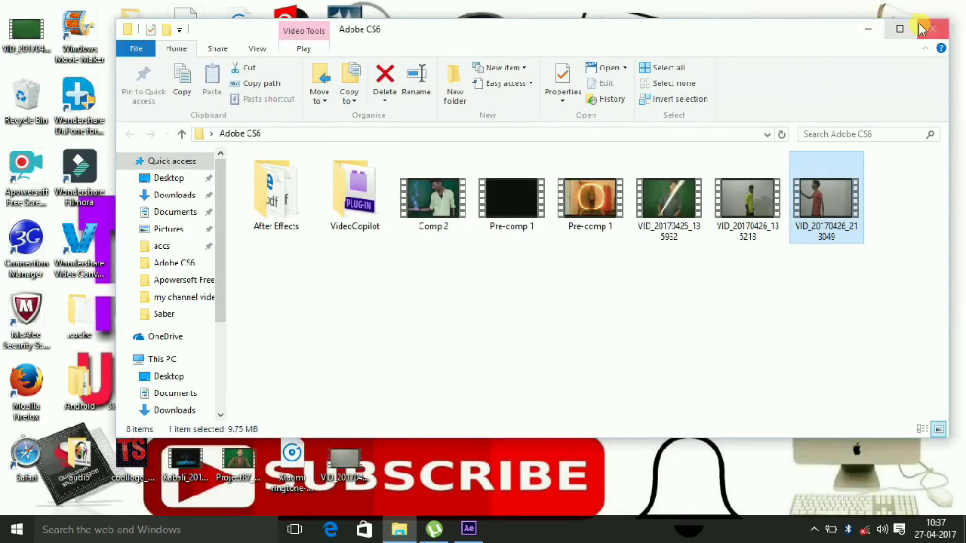
{"action": "left_click", "coordinate": [920, 32]}
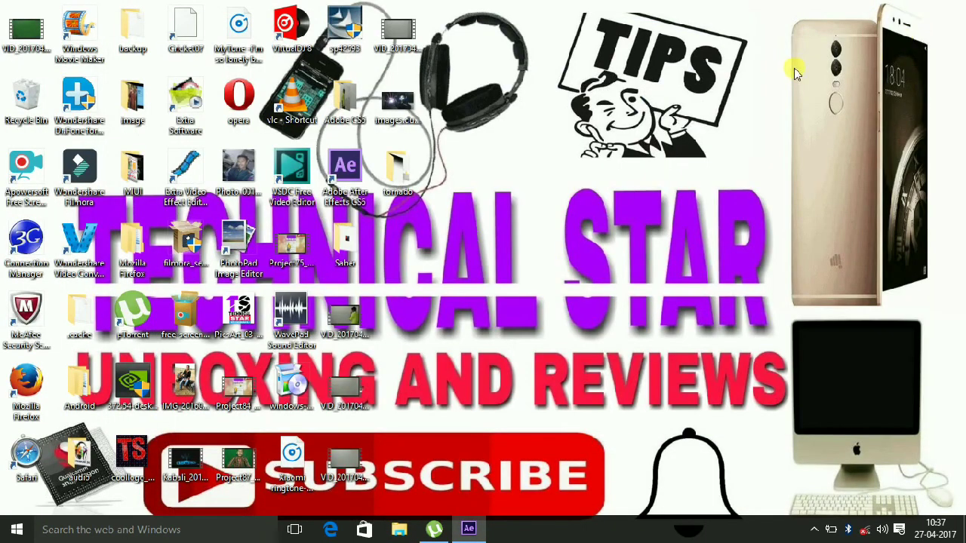